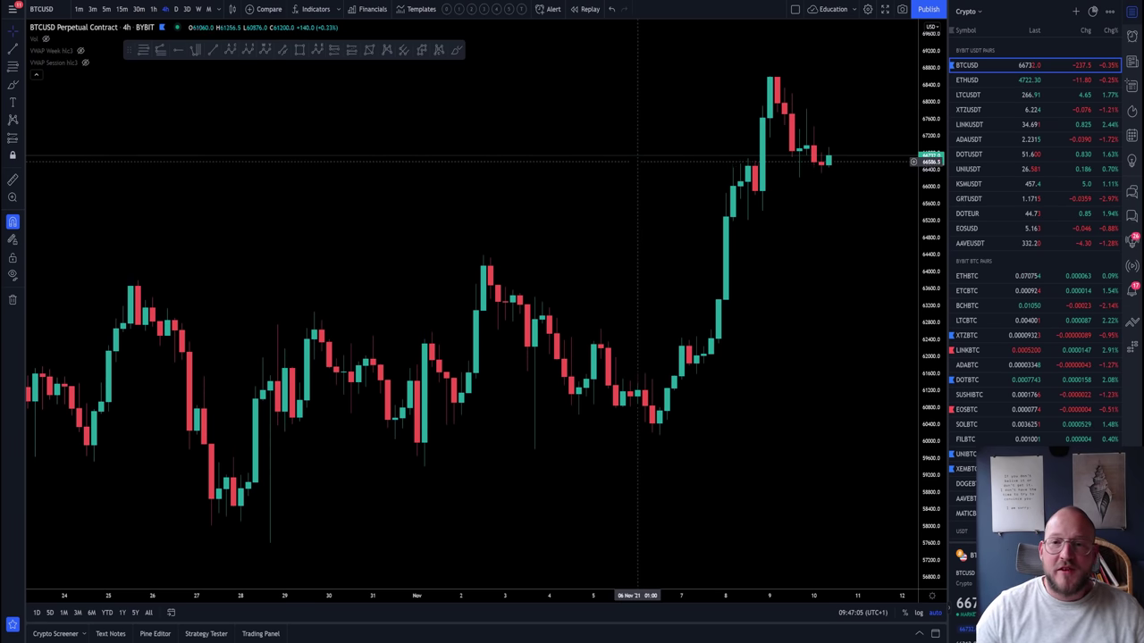
- Switch the BTCUSD chart to the daily timeframe and bring the year's price action into view
drag(641, 170, 498, 170)
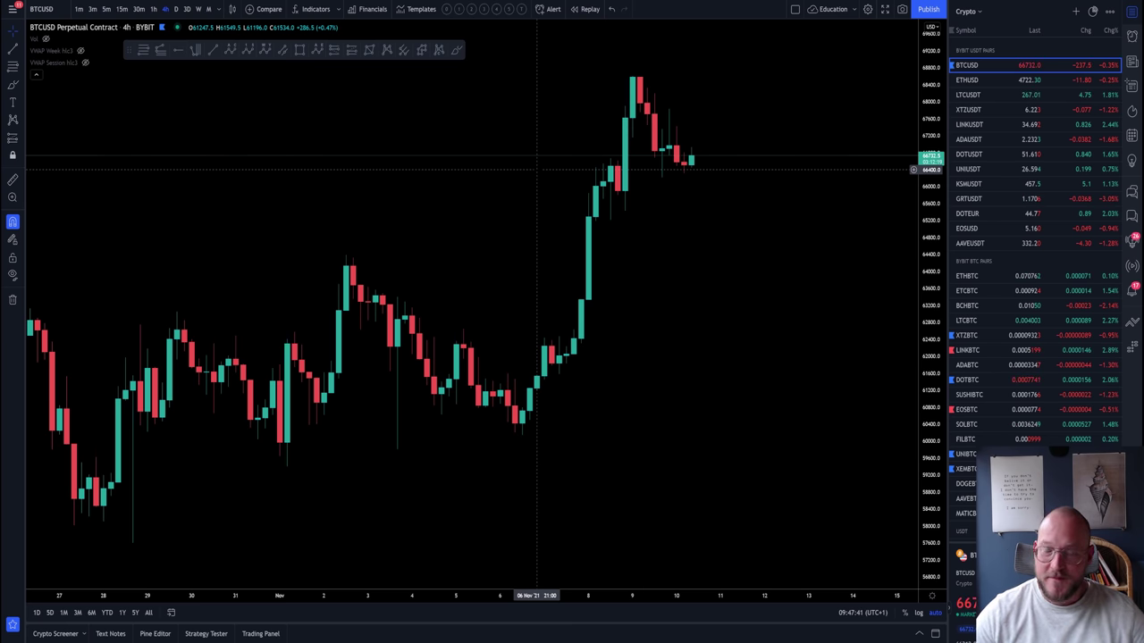
scroll(720, 178, up, 1)
scroll(335, 71, down, 2)
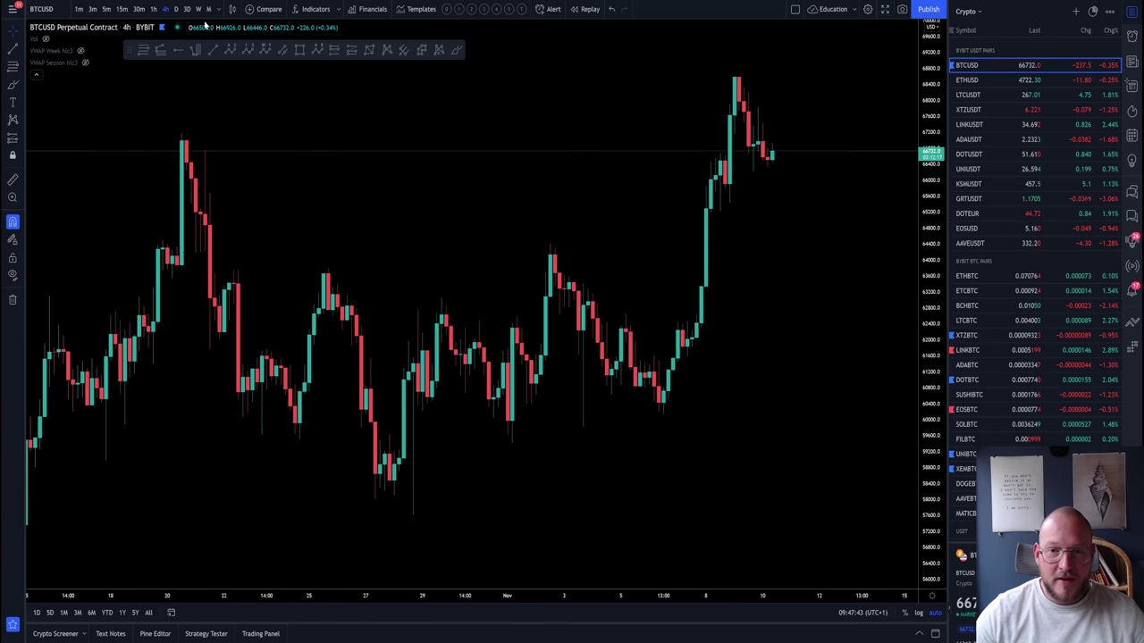
click(176, 9)
scroll(636, 125, down, 4)
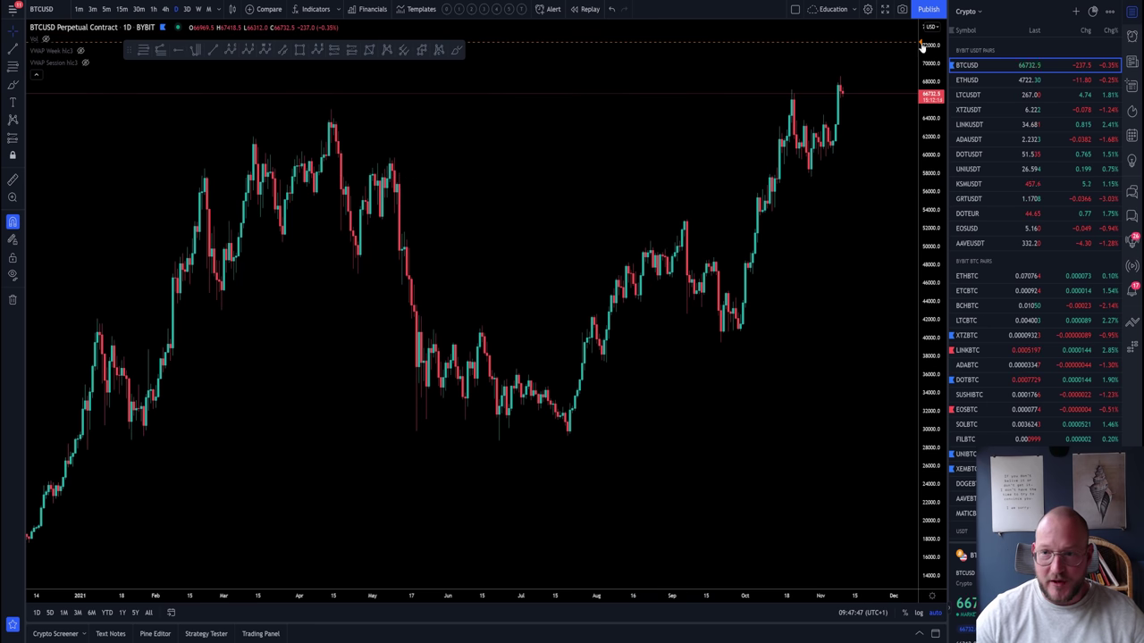
click(195, 49)
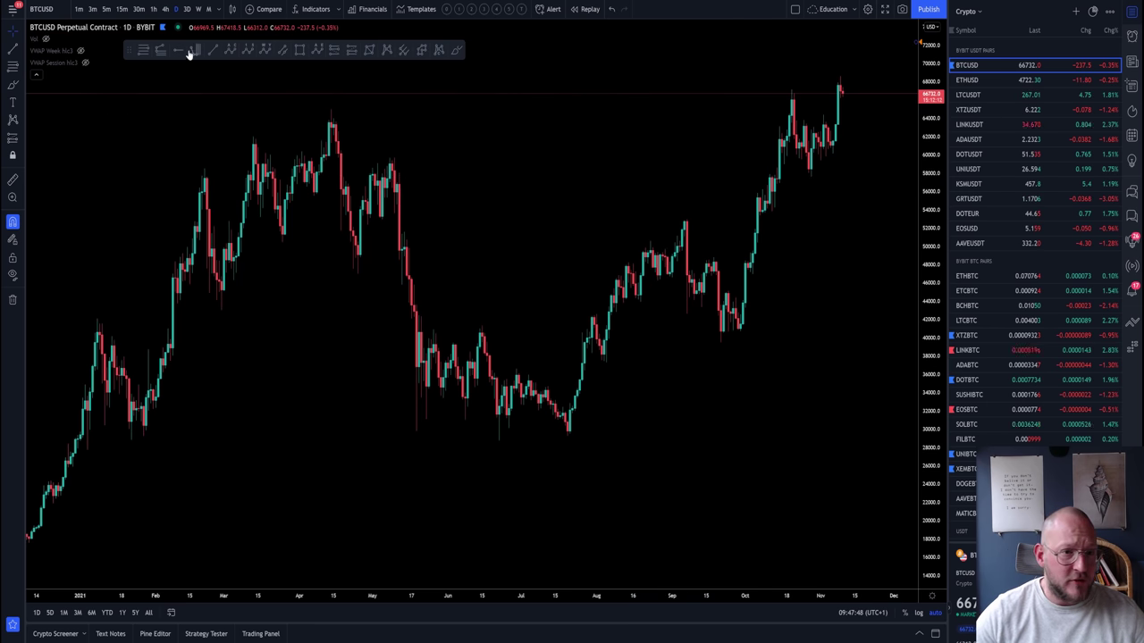
scroll(543, 98, up, 10)
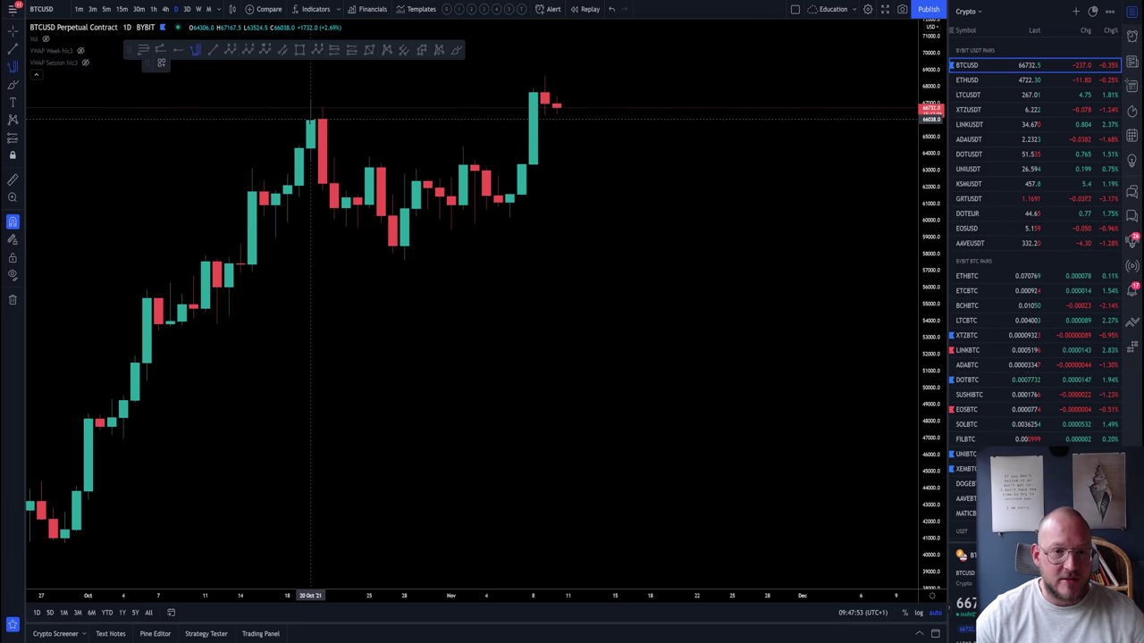
click(311, 119)
click(474, 123)
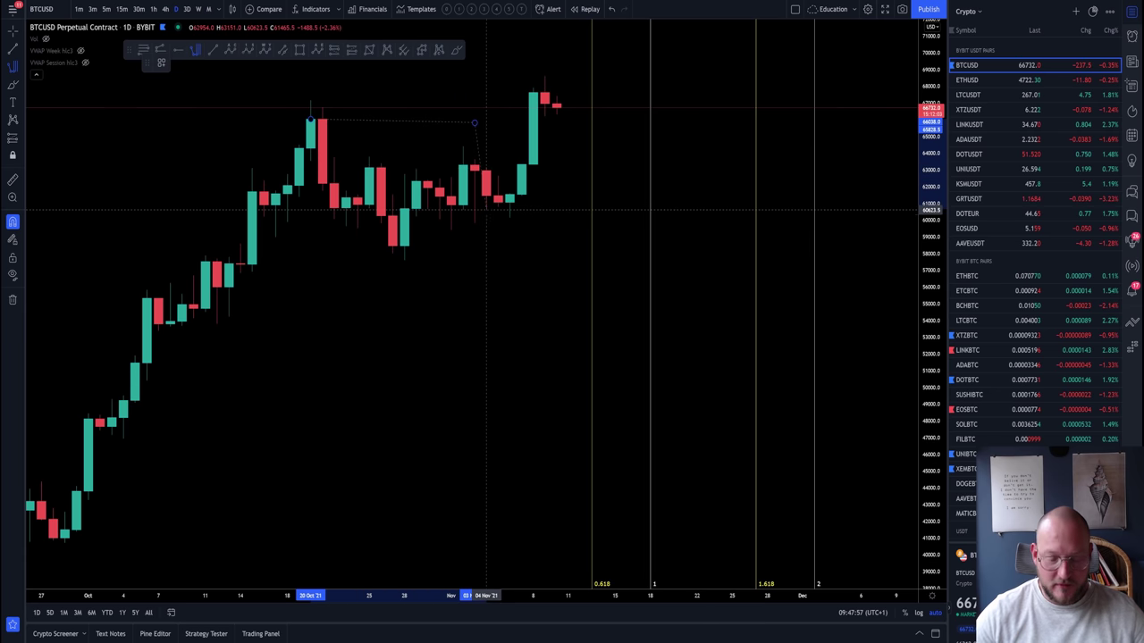
key(Escape)
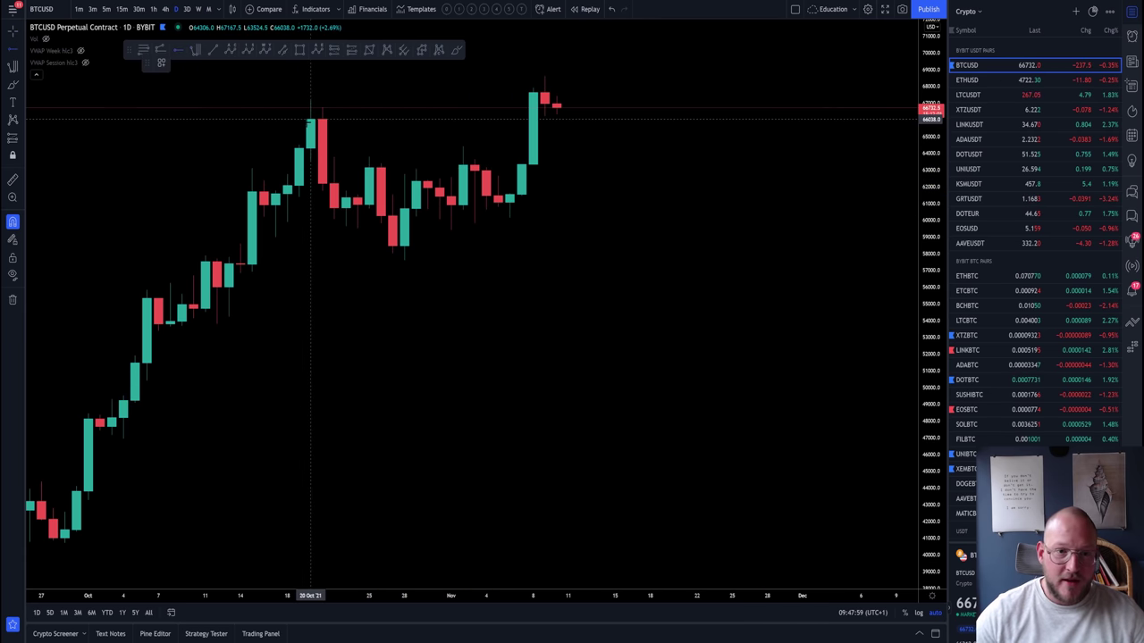
- Place a horizontal ray at 66038 from the 20 Oct candle and apply the "daily" drawing template to it
key(alt+j)
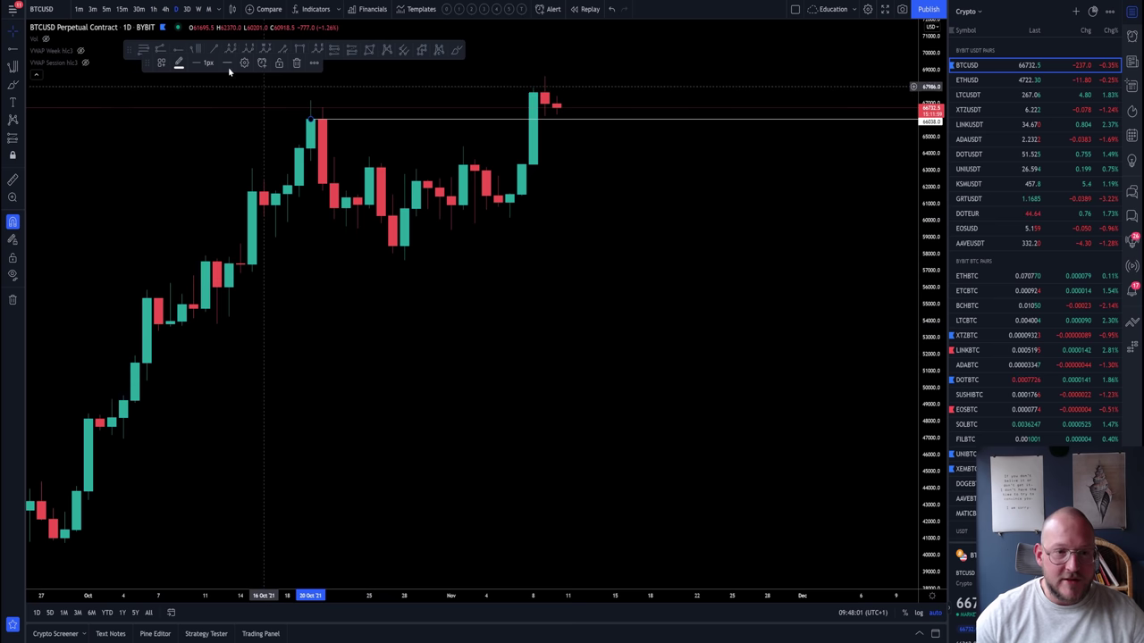
click(163, 67)
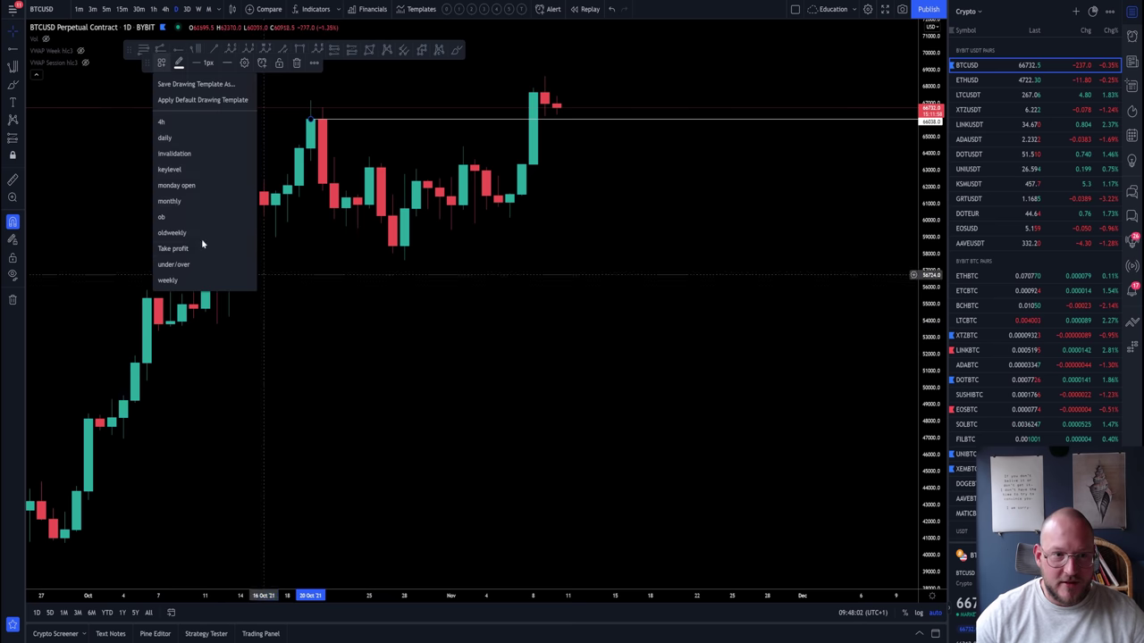
click(191, 140)
- Place a second daily-level horizontal ray at 67623.5 starting from the 9 Nov candle
drag(903, 282, 916, 381)
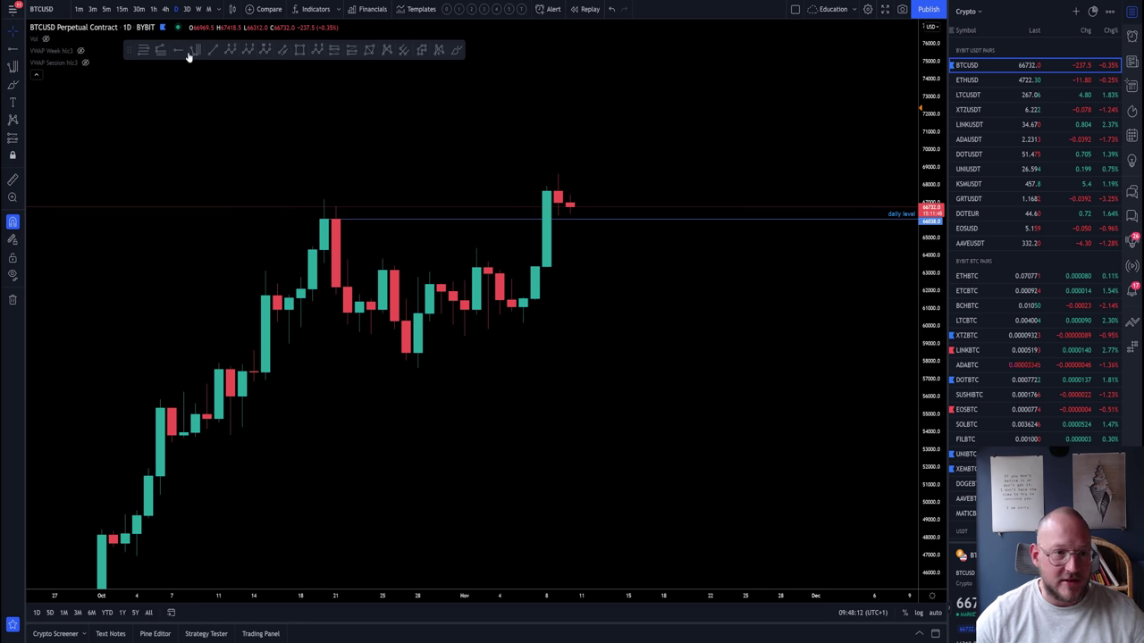
click(386, 221)
drag(387, 223, 556, 191)
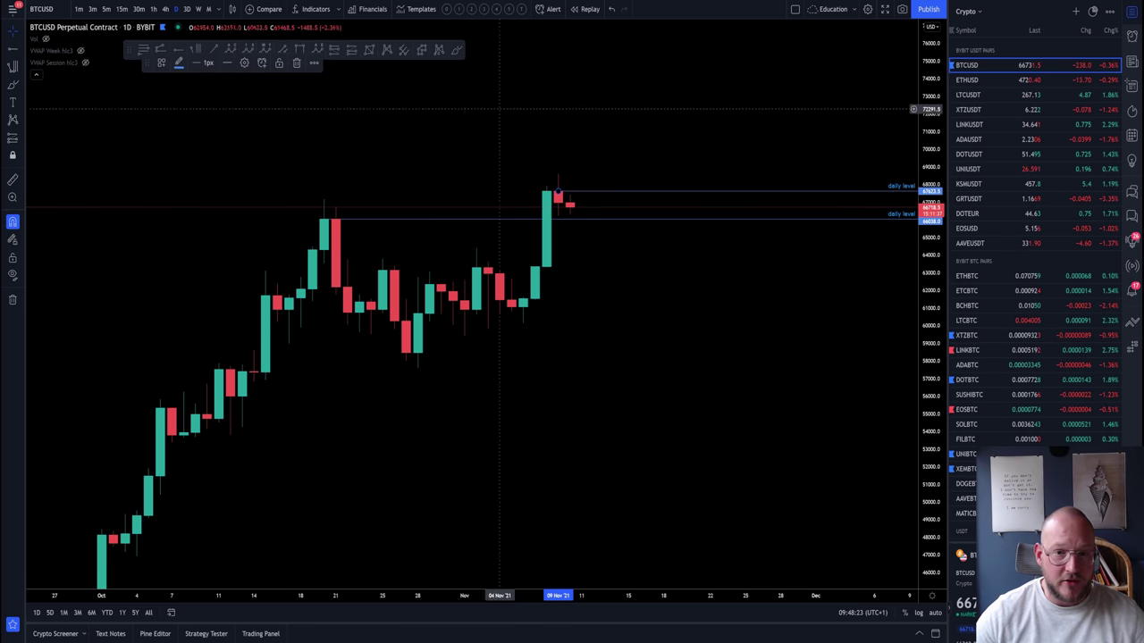
- Switch the chart to the 4-hour timeframe and examine recent price action around the two daily levels
click(166, 9)
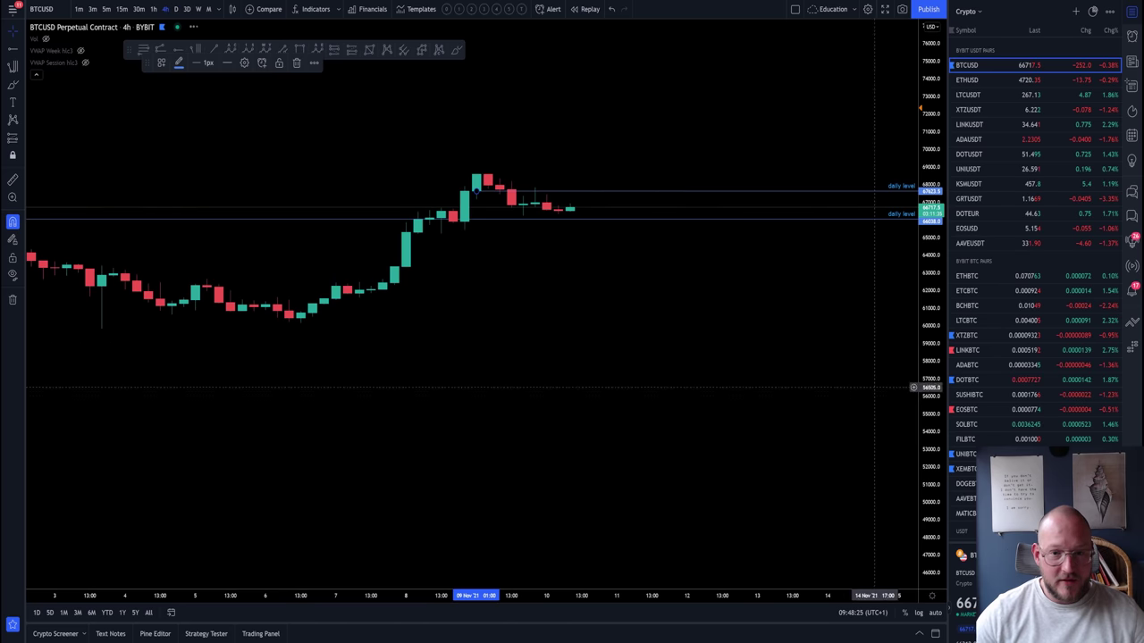
scroll(723, 418, down, 3)
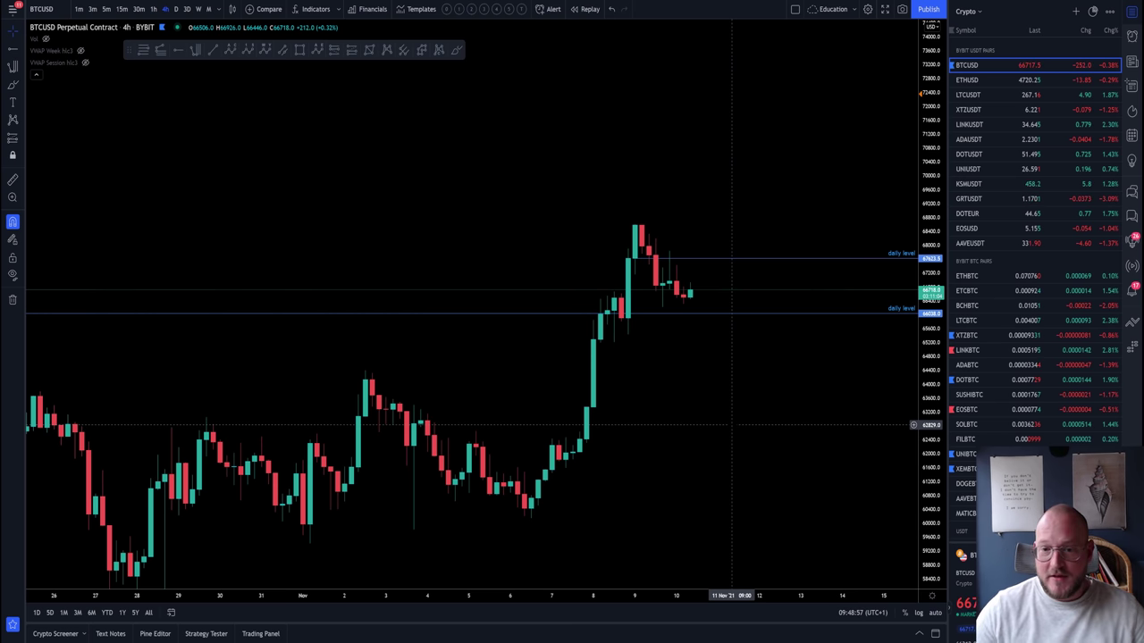
scroll(732, 426, up, 3)
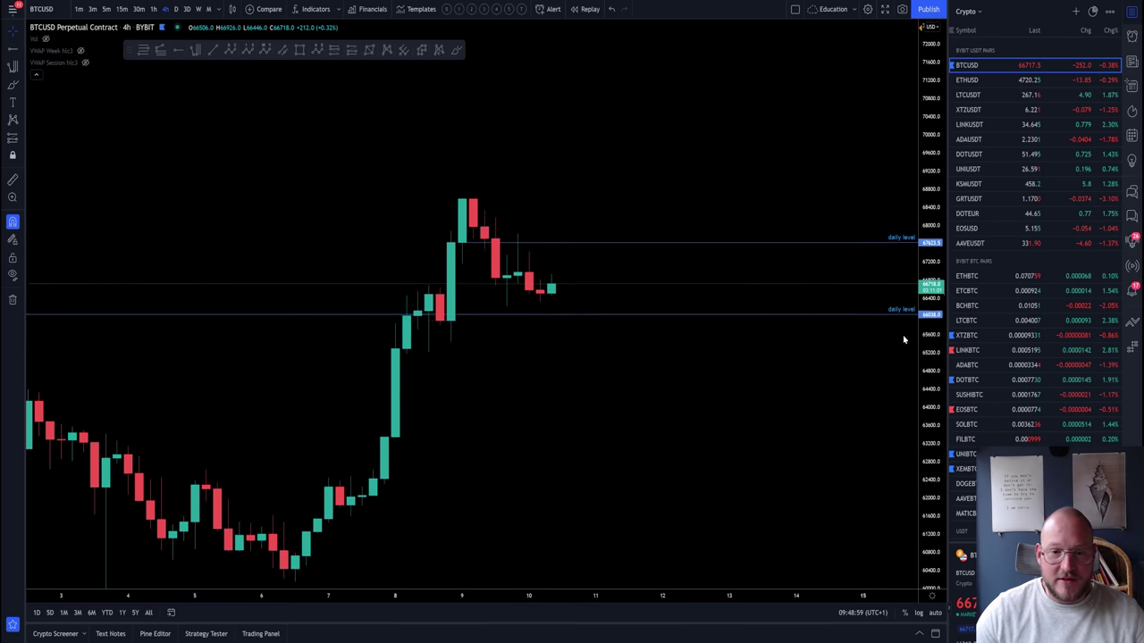
scroll(402, 447, up, 2)
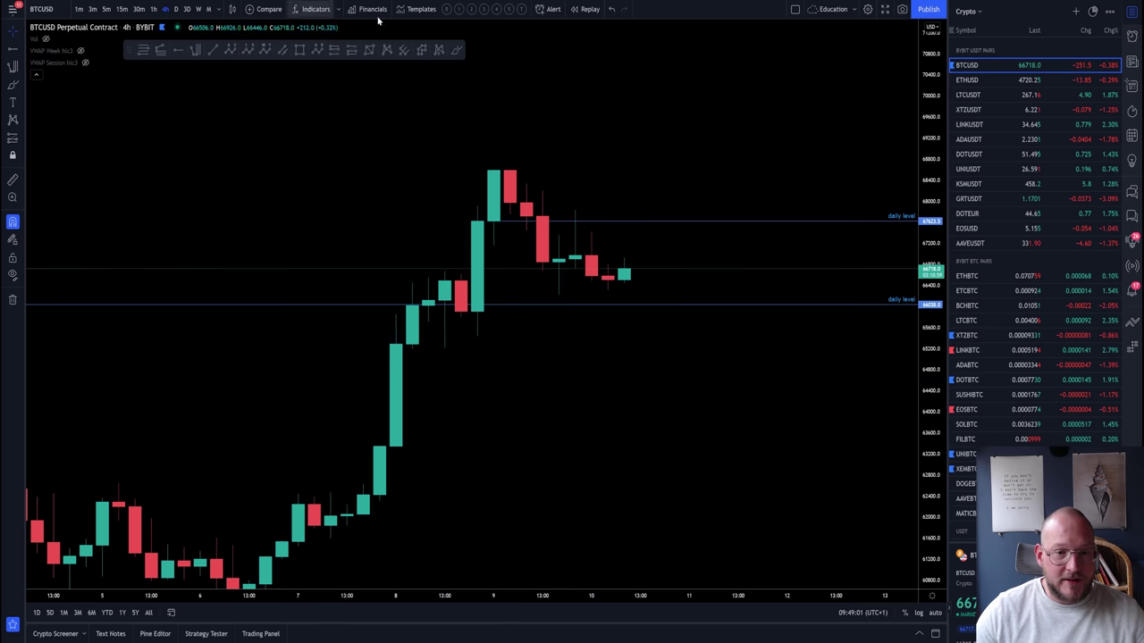
drag(735, 470, 738, 470)
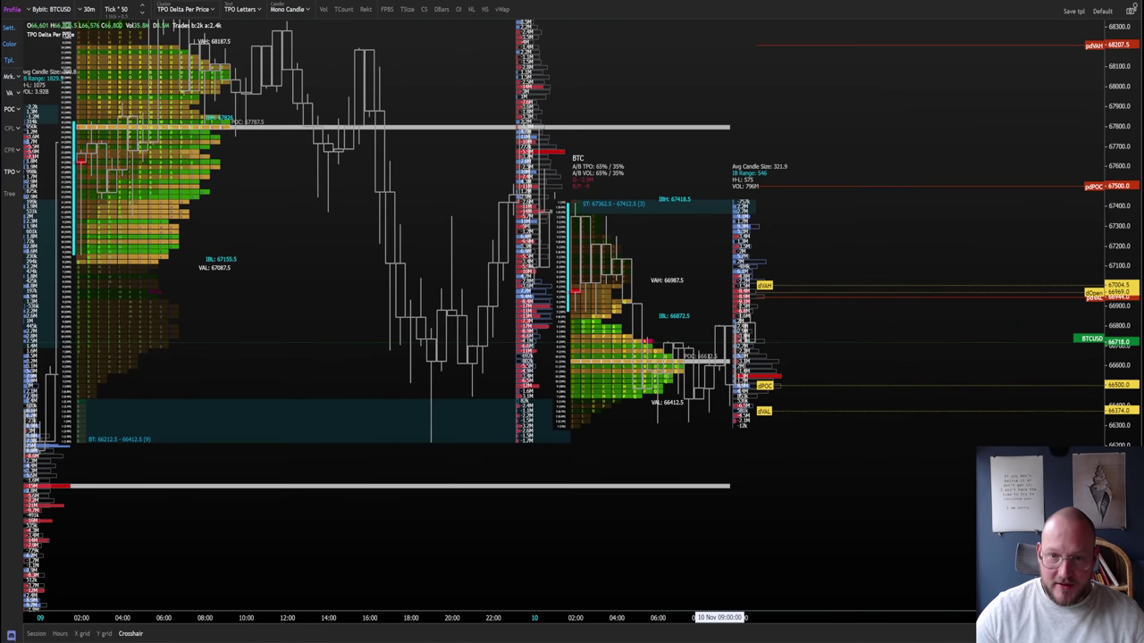
- Switch to the volume-profile application's daily Delta Profile chart of Bybit BTCUSD and display its footprint bar statistics
click(375, 9)
click(388, 43)
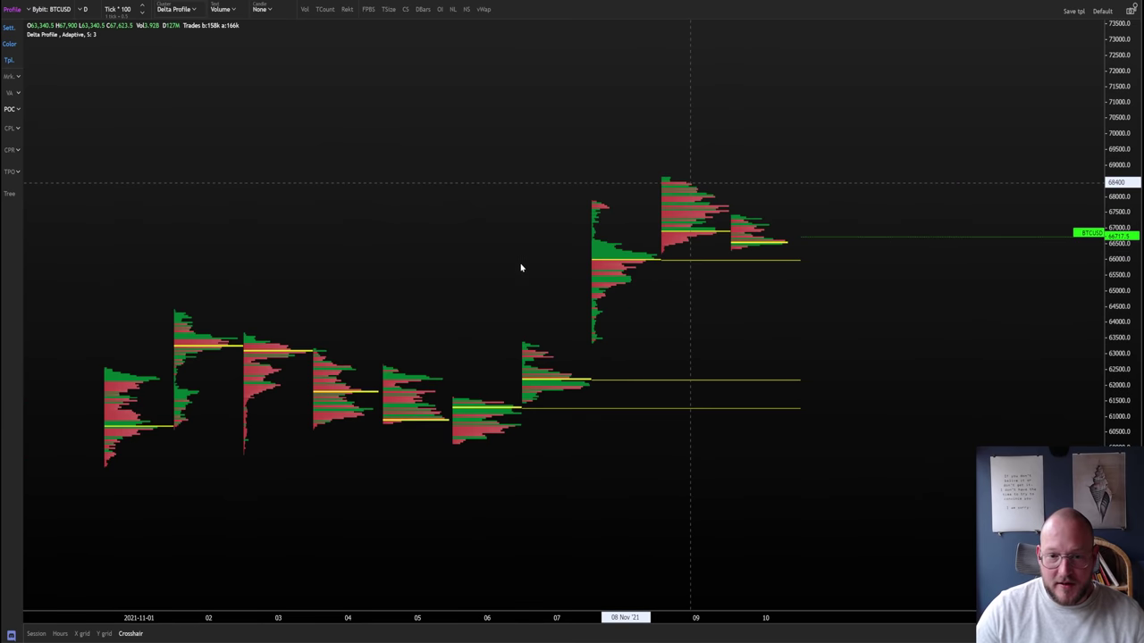
scroll(525, 255, down, 3)
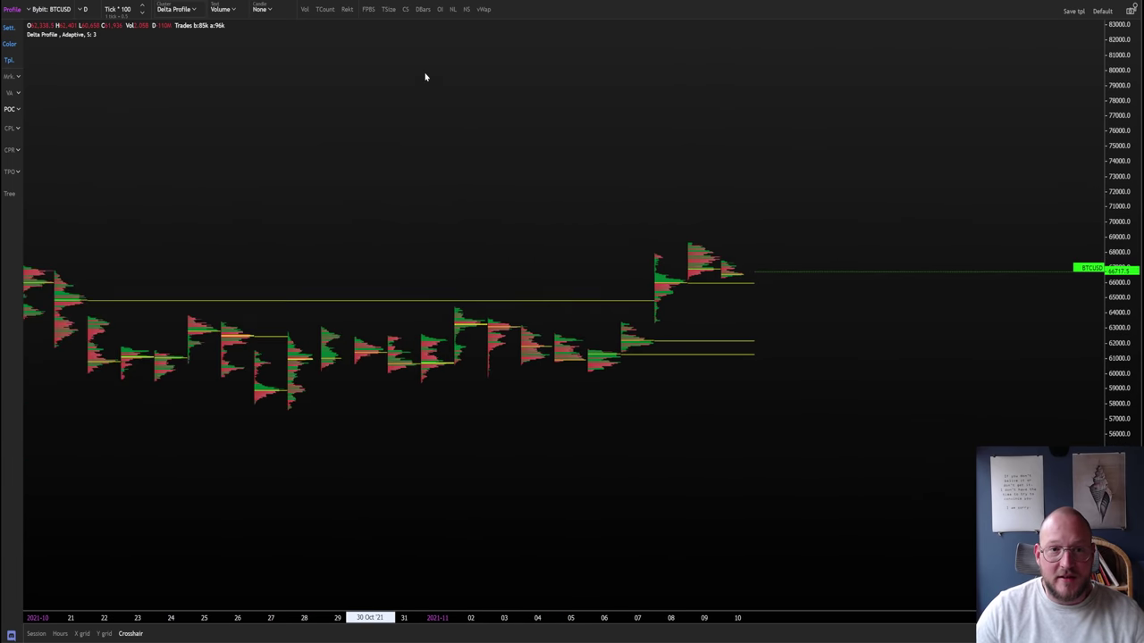
click(368, 9)
drag(396, 105, 598, 210)
drag(1119, 420, 1105, 349)
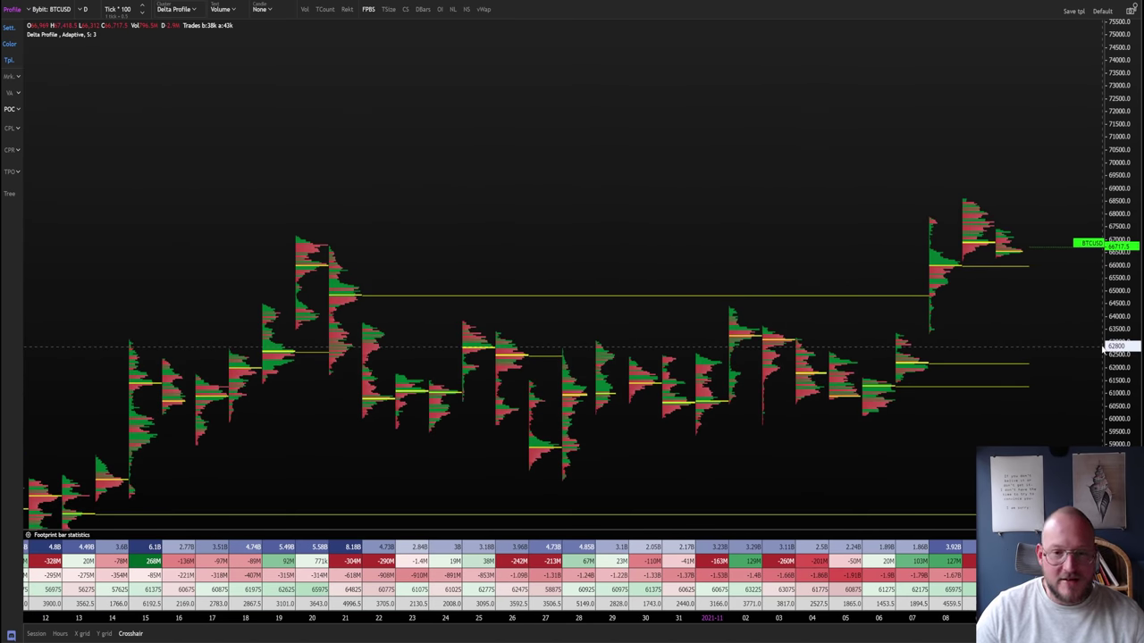
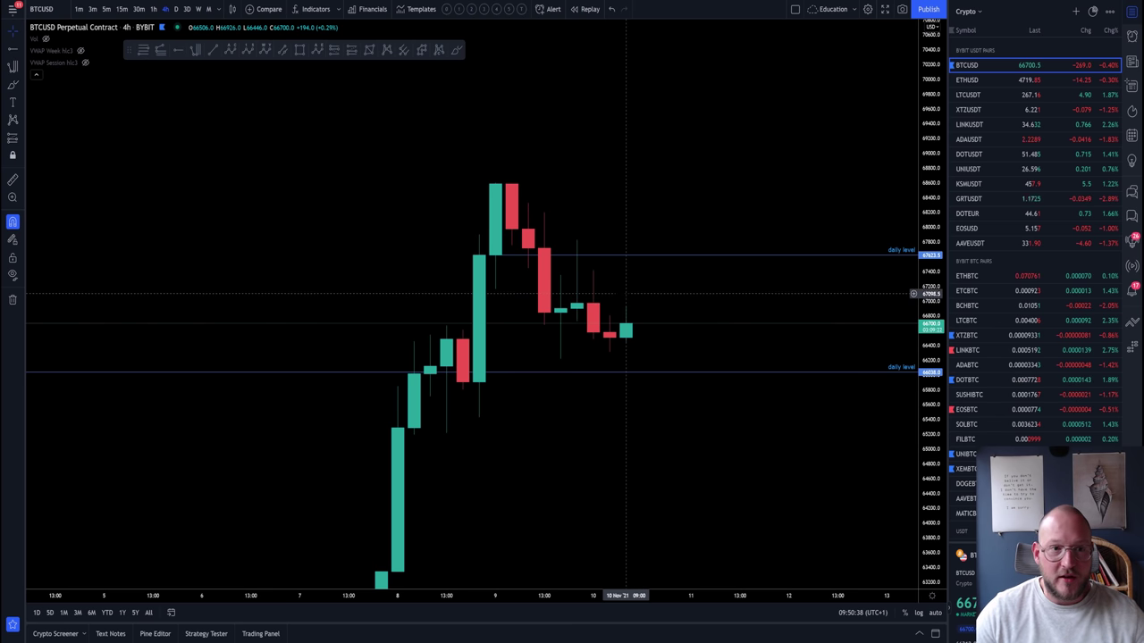
- Return to the TradingView 4-hour chart and draw a Fib retracement from the 8 Nov low at 65213 to about 68585 on 9 Nov
scroll(776, 445, right, 2)
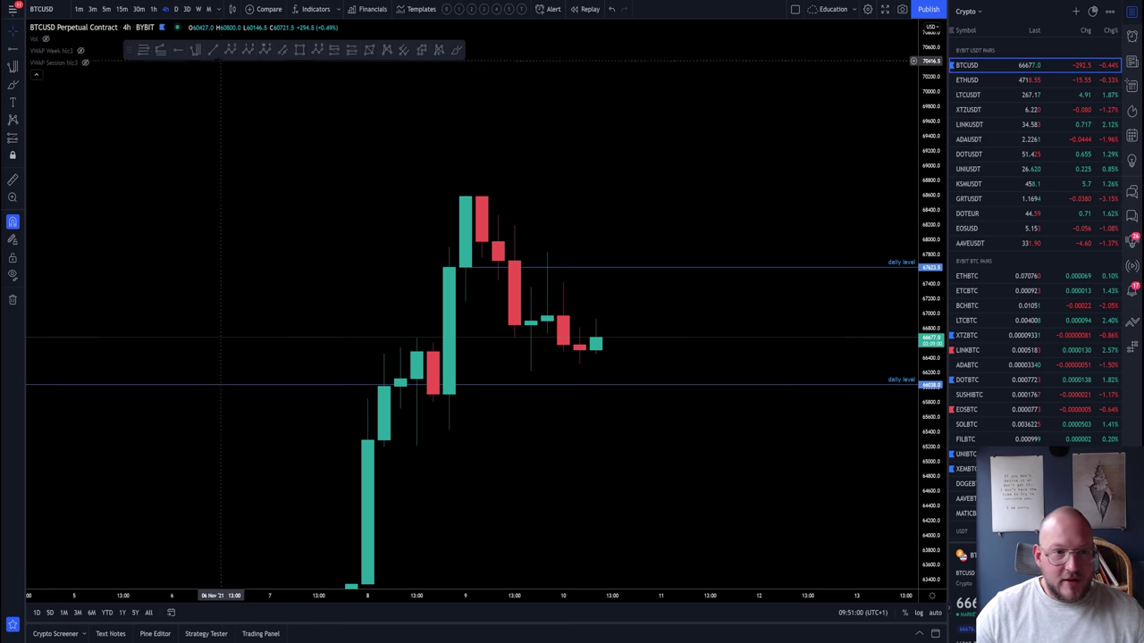
click(143, 50)
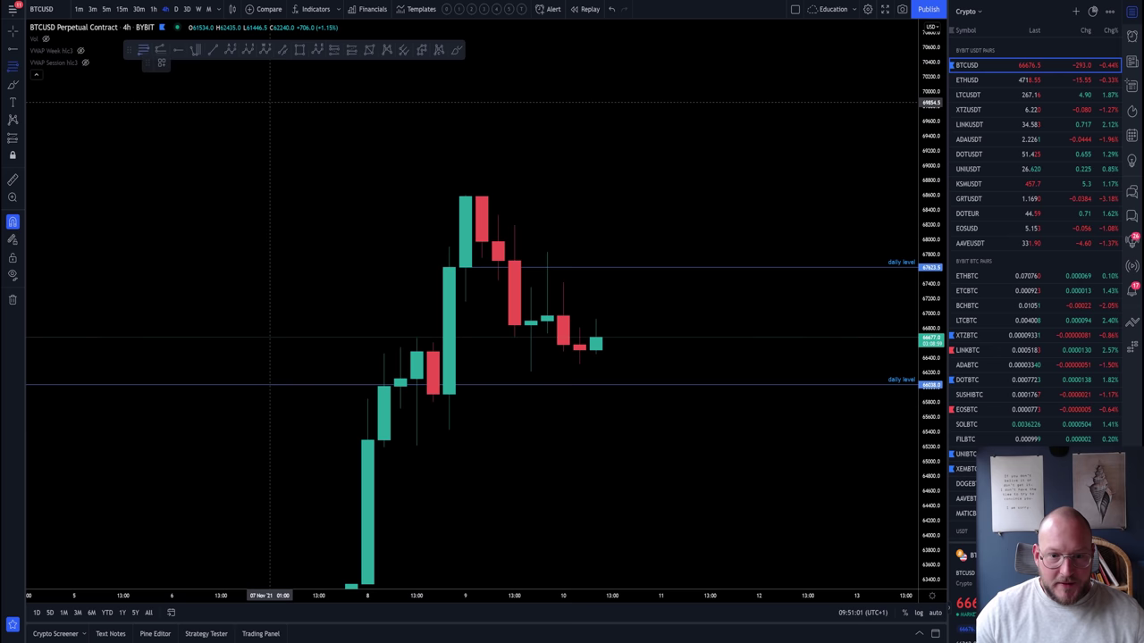
click(415, 445)
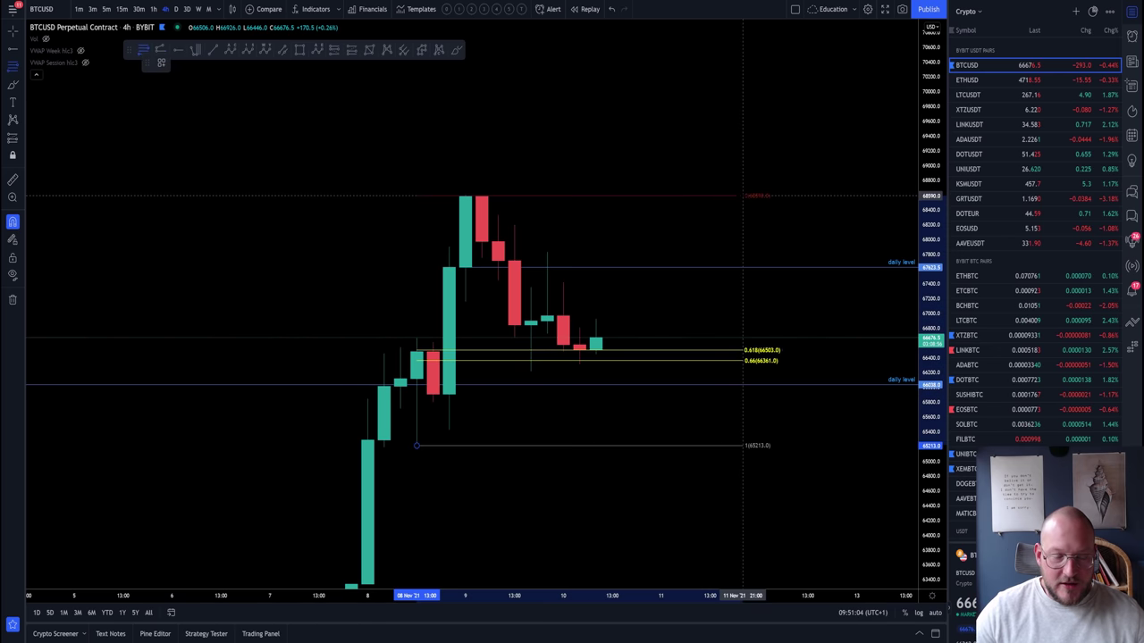
click(482, 194)
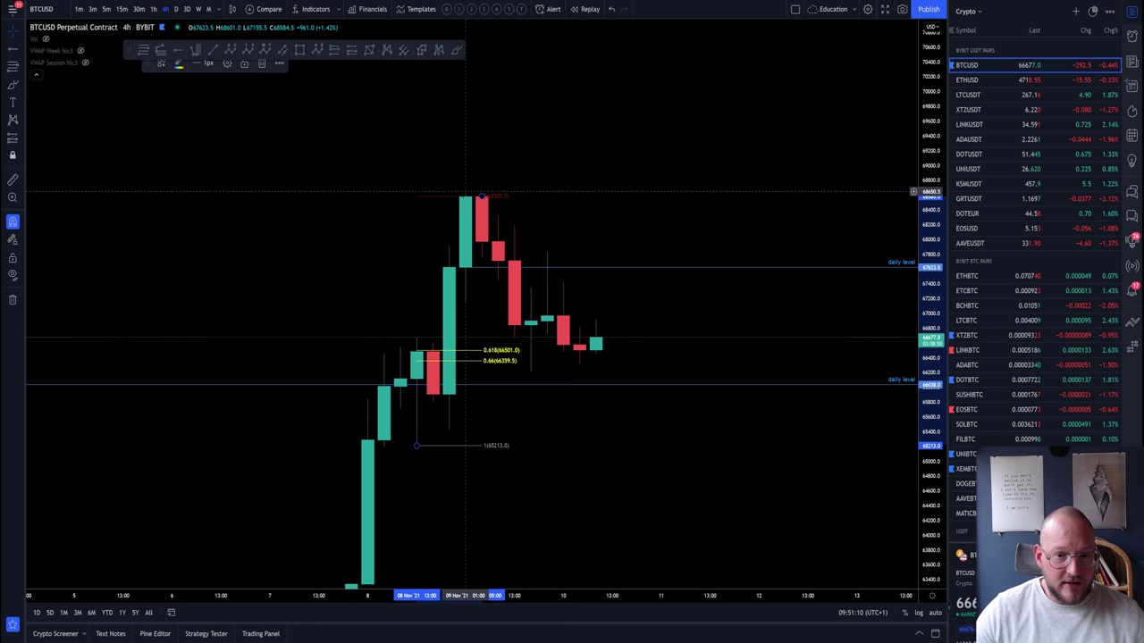
- Draw a second Fib retracement from the 9 Nov high at 68601 down to the swing low at 66217
key(alt+h)
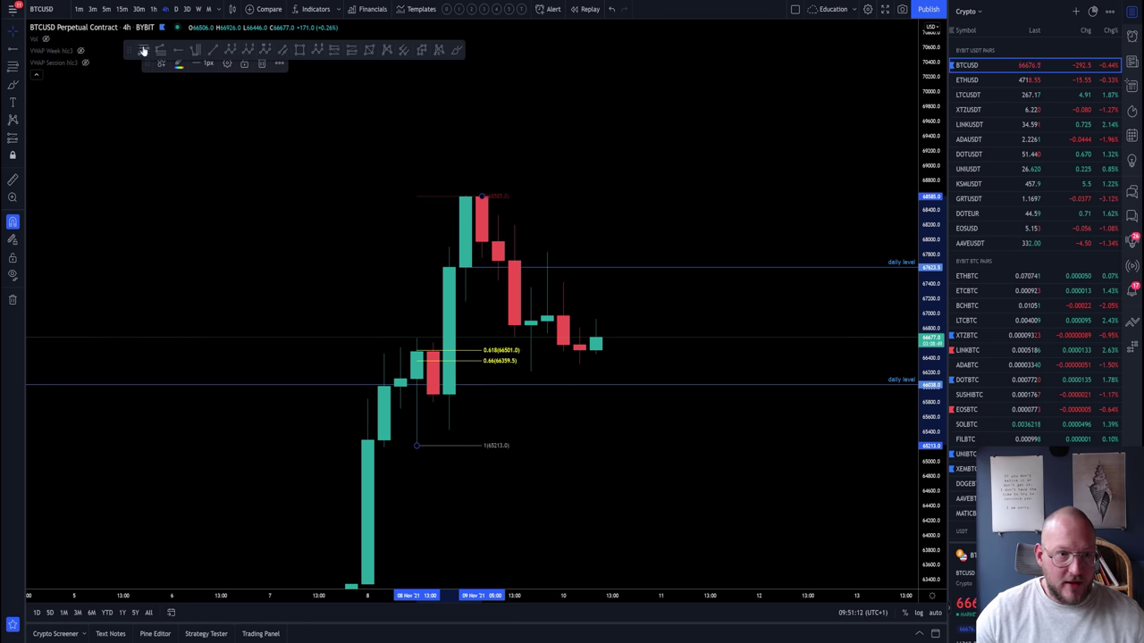
click(465, 195)
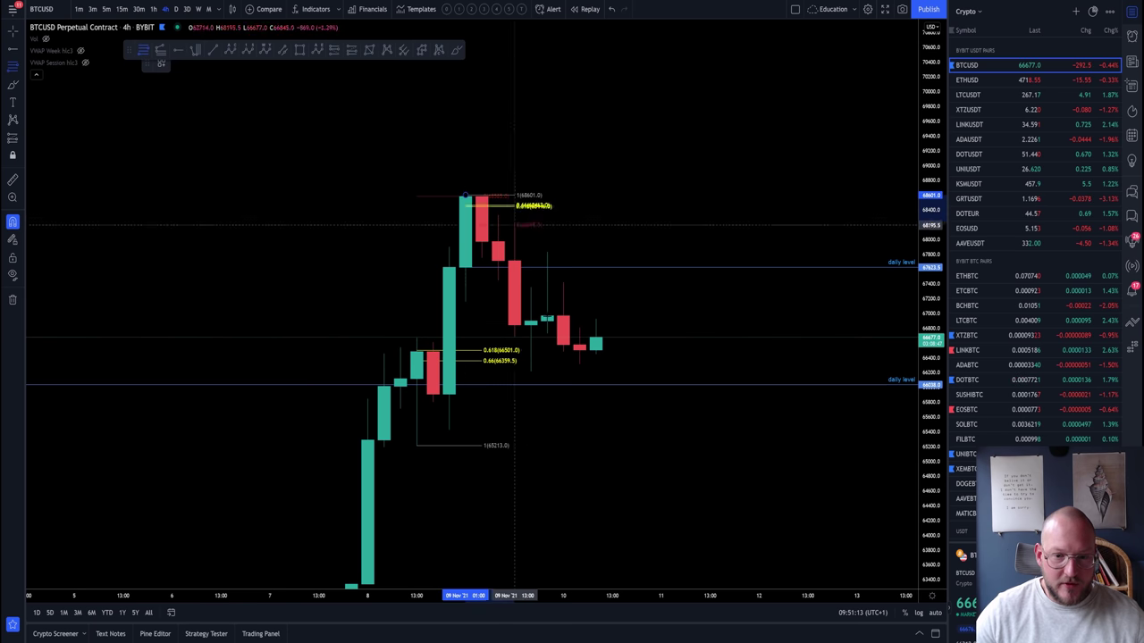
click(531, 371)
- On the 1-hour timeframe, shift the upswing's Fib retracement toward current price and re-anchor its low to about 65071.5 on 8 Nov
click(153, 9)
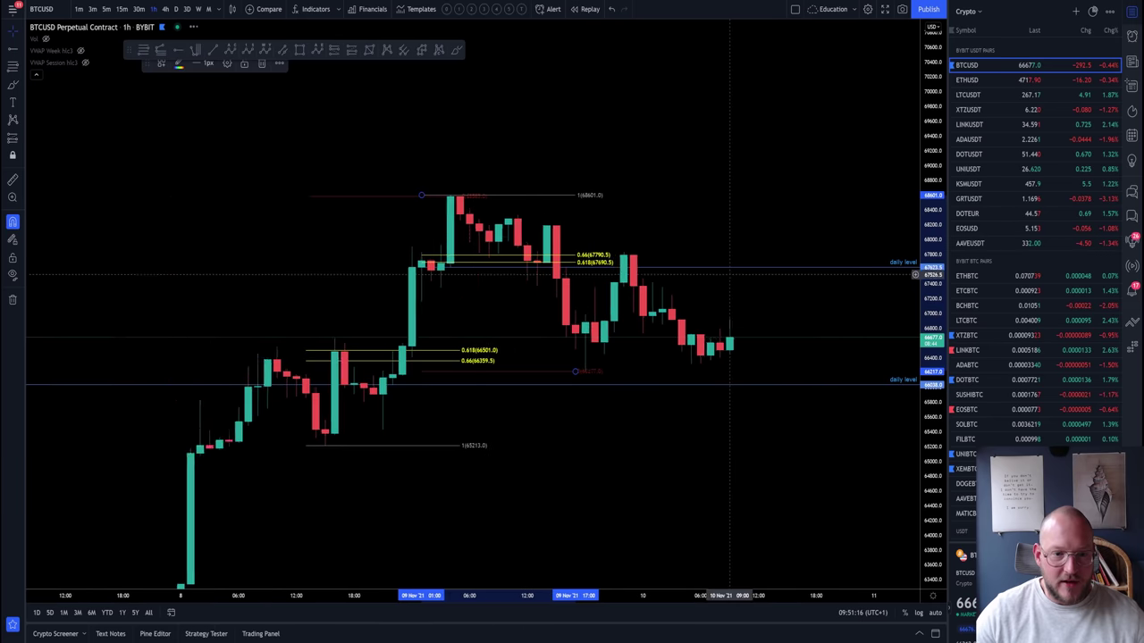
drag(486, 355, 709, 363)
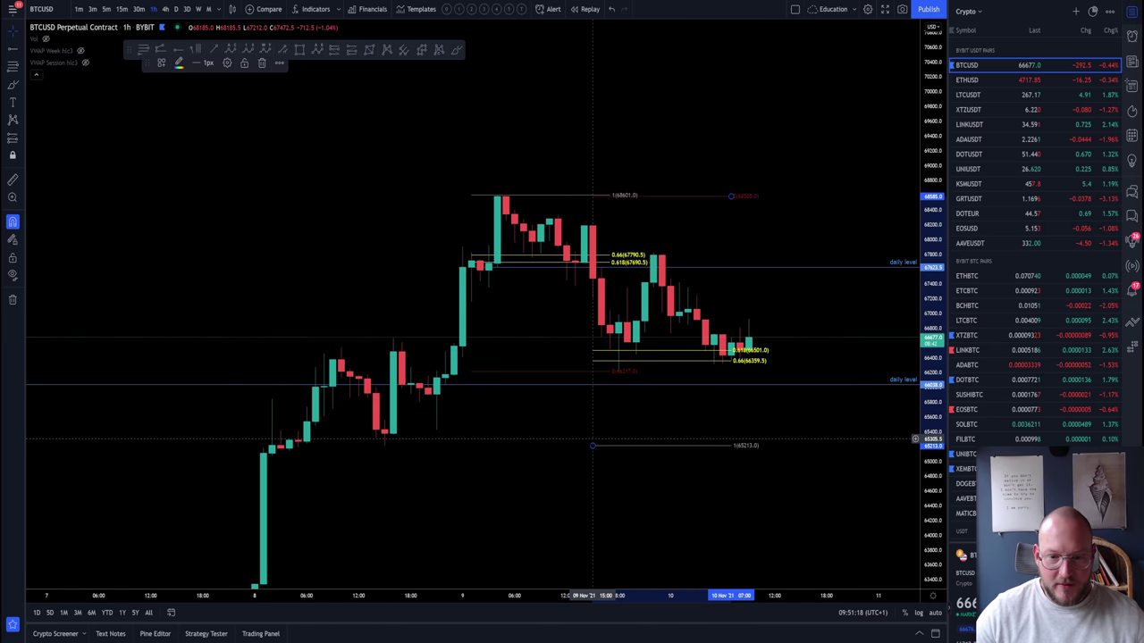
drag(594, 449, 270, 460)
click(913, 471)
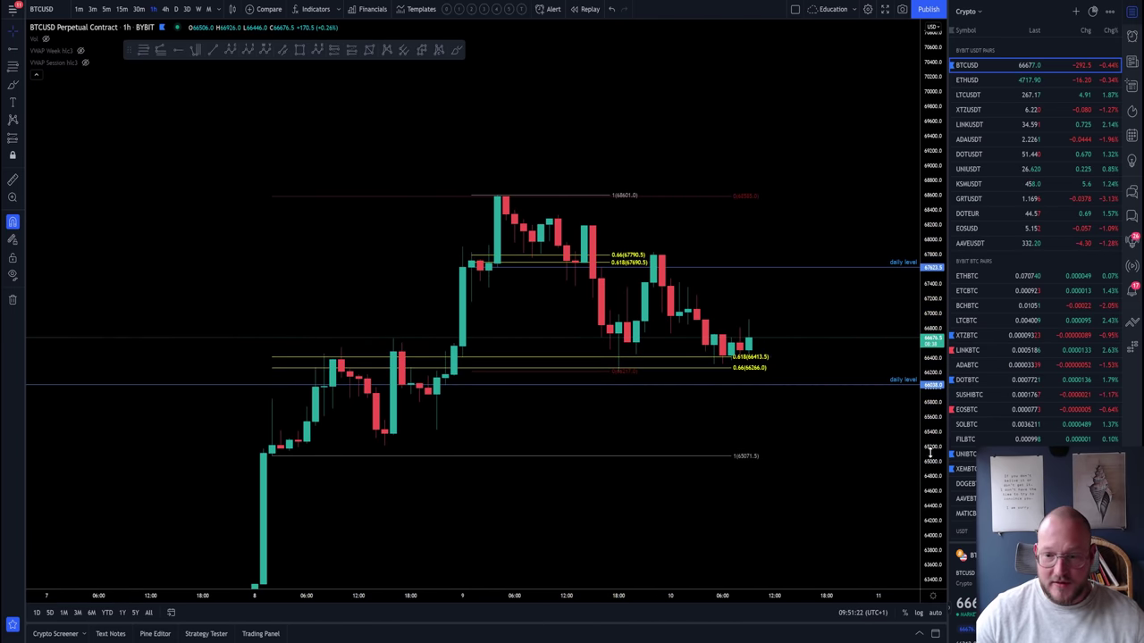
- Draw a rectangle spanning the range between the two daily levels, about 66024.5 to 67617, from 8 Nov to 11 Nov
drag(833, 420, 729, 411)
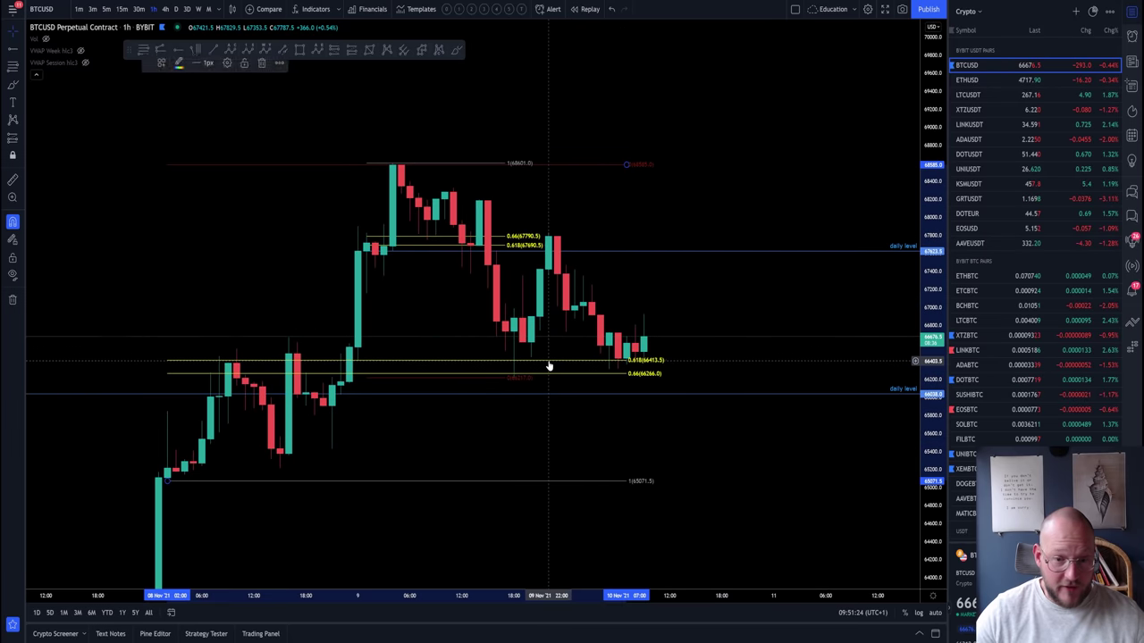
click(301, 49)
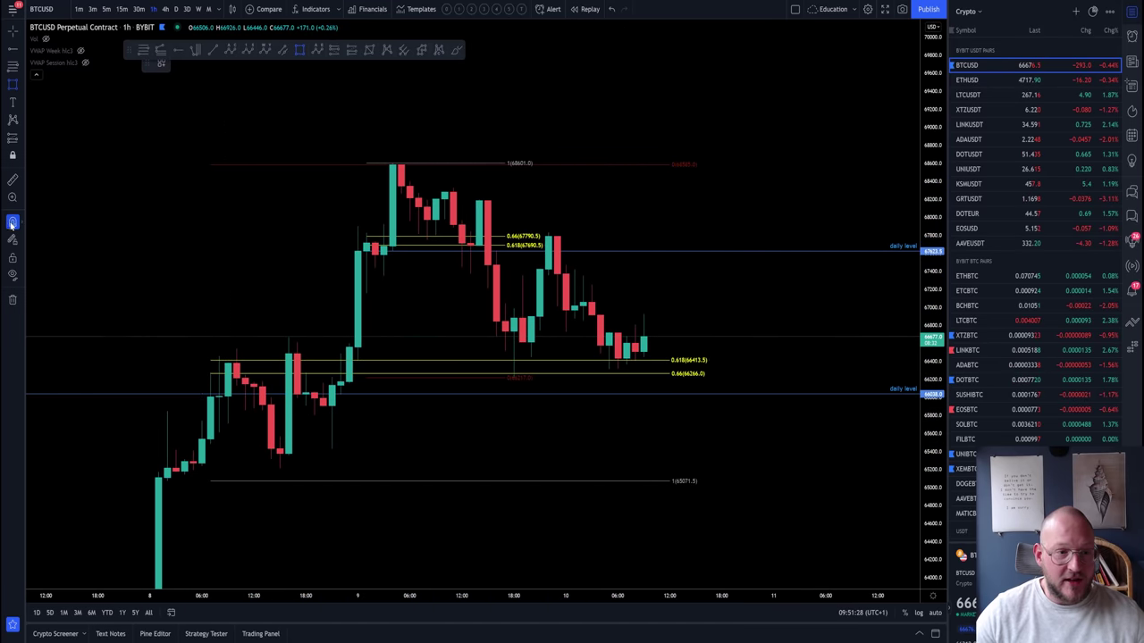
drag(228, 393, 800, 252)
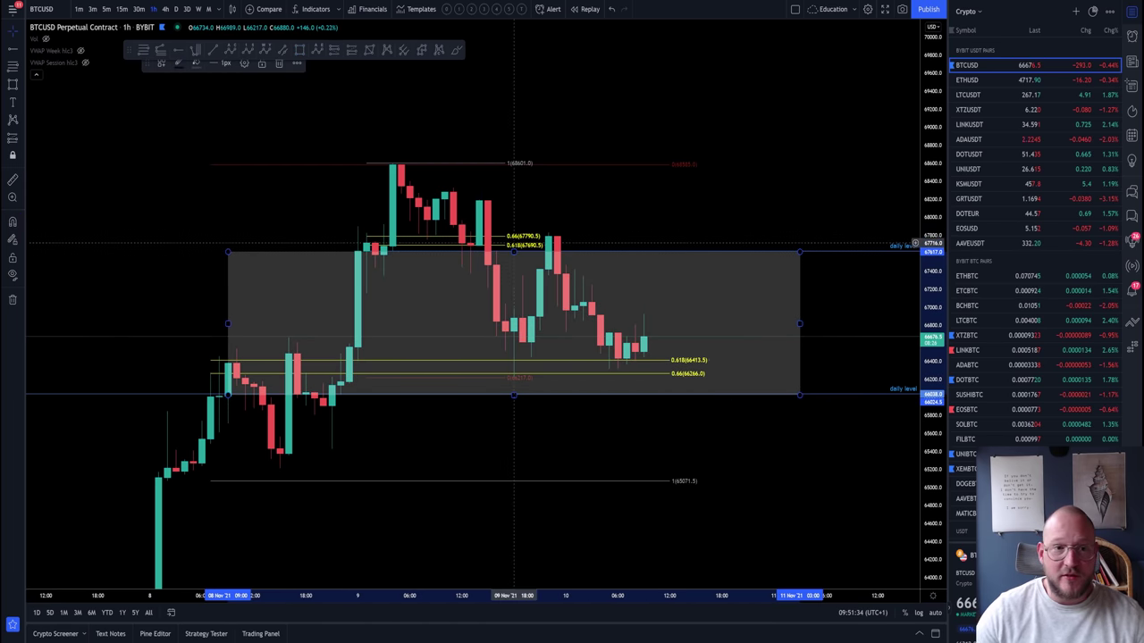
- Add a Fixed Range volume profile covering 8 Nov 10:00 to 10 Nov 09:00
click(340, 13)
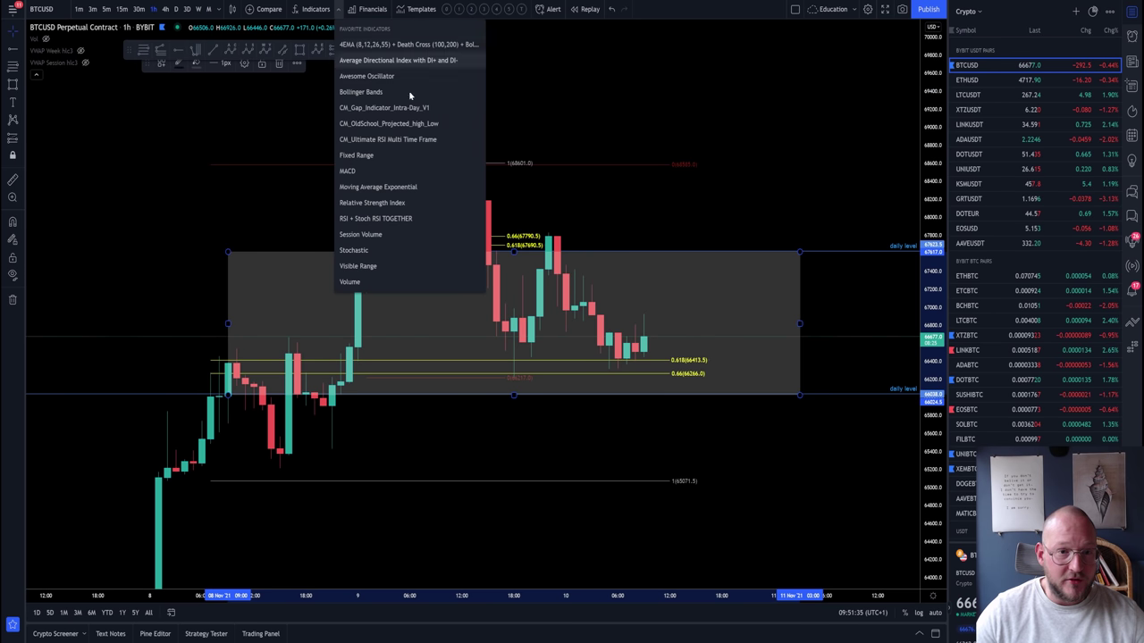
click(375, 153)
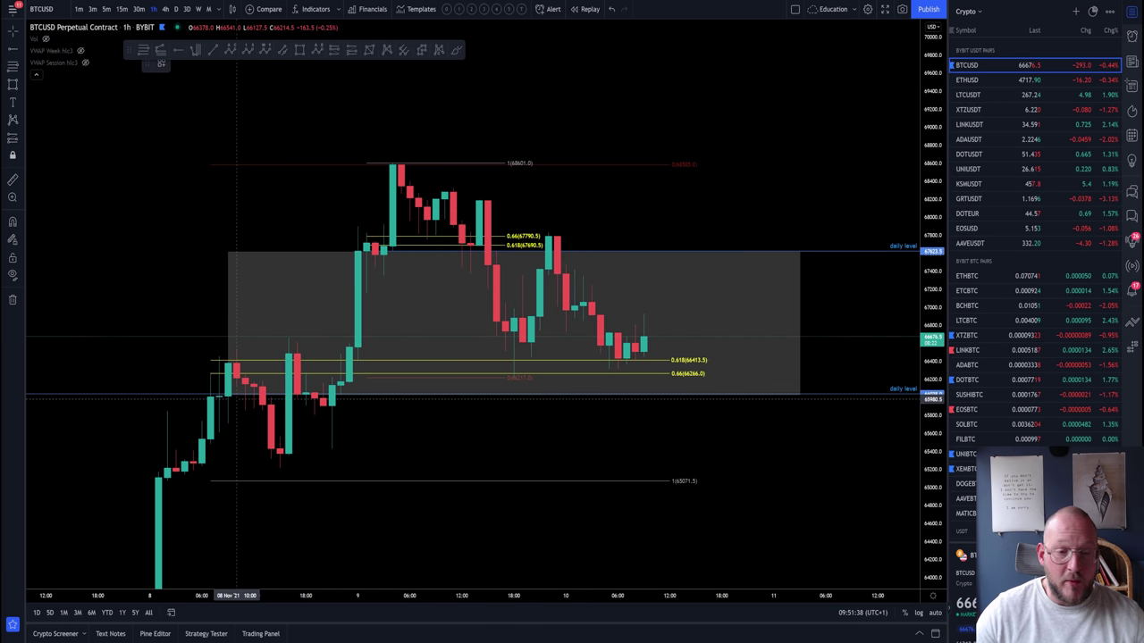
click(237, 399)
click(644, 429)
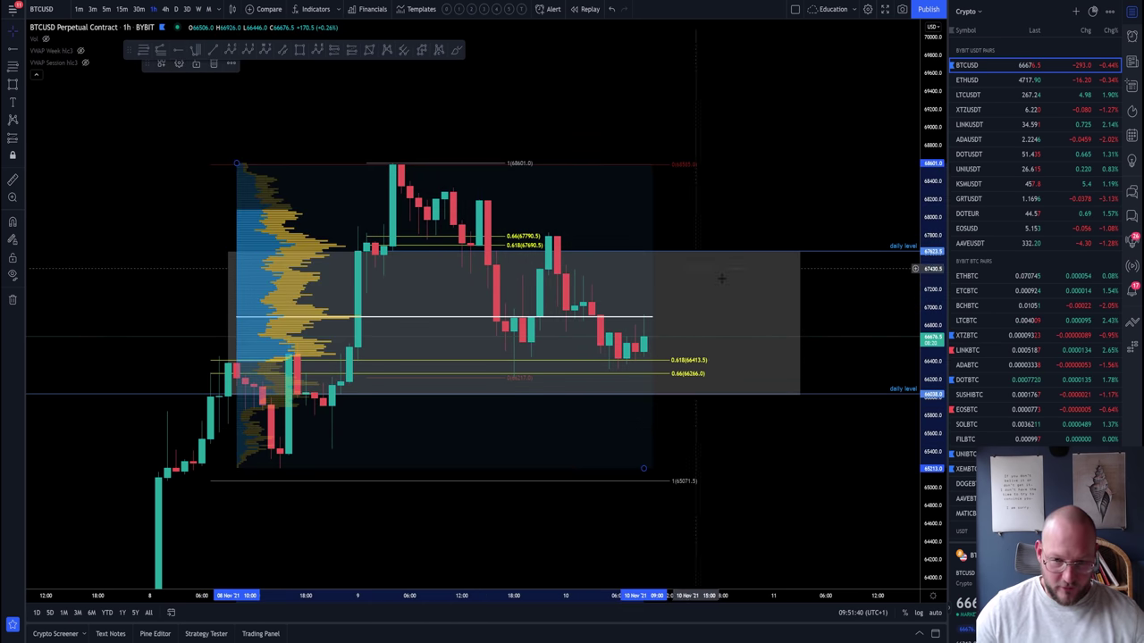
- Draw a horizontal ray along the volume profile's point of control at about 66886.5 and apply the "Key level" template
click(250, 519)
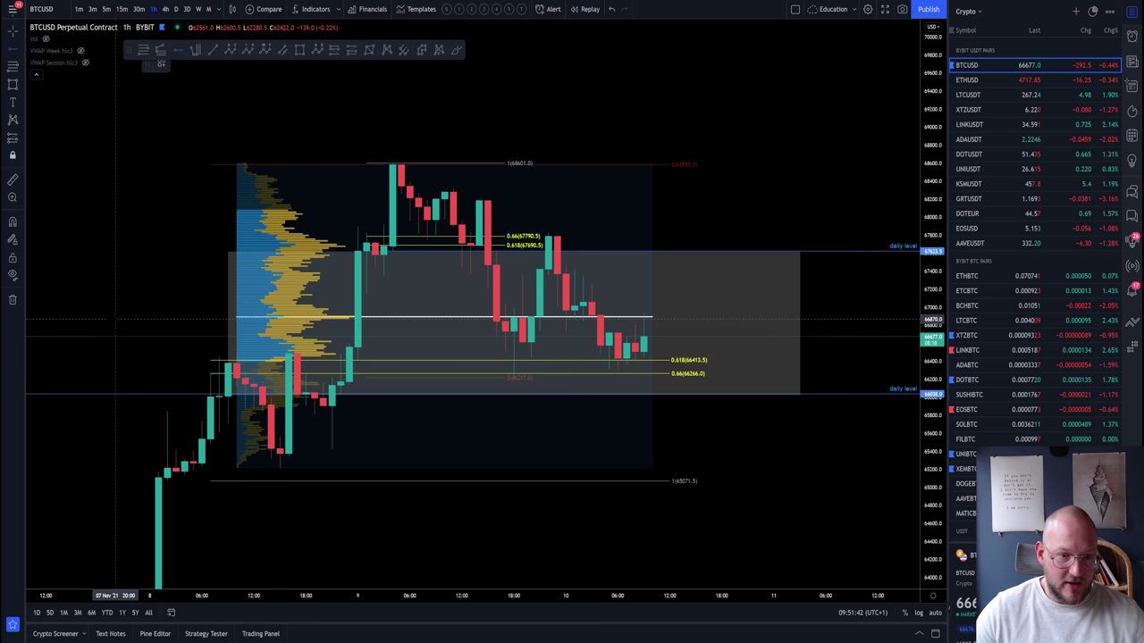
click(133, 317)
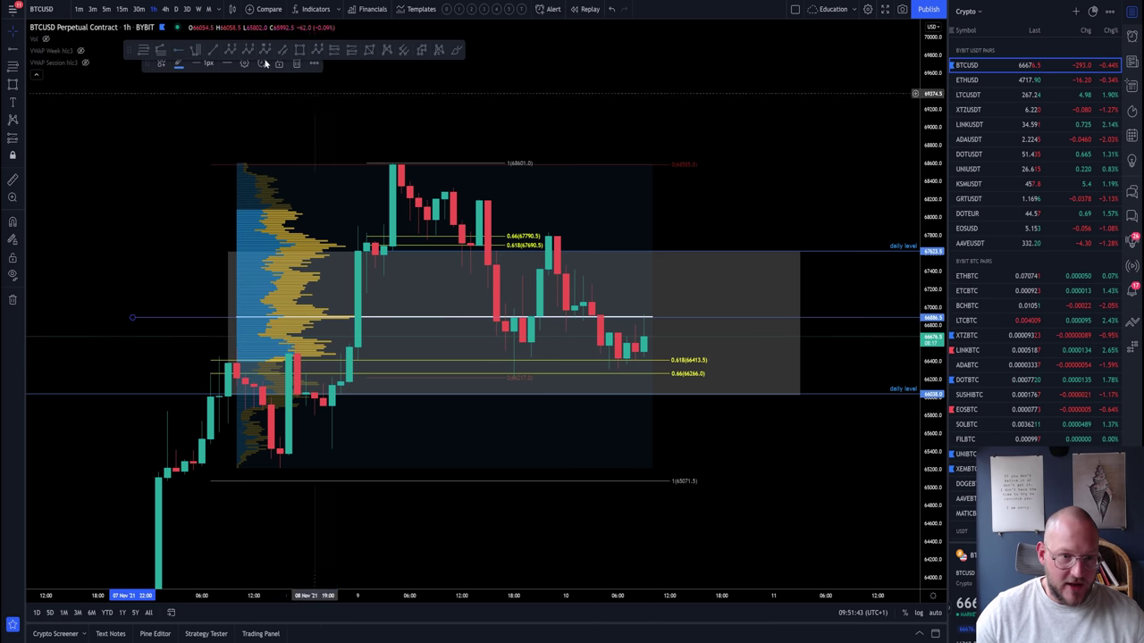
click(162, 63)
click(169, 169)
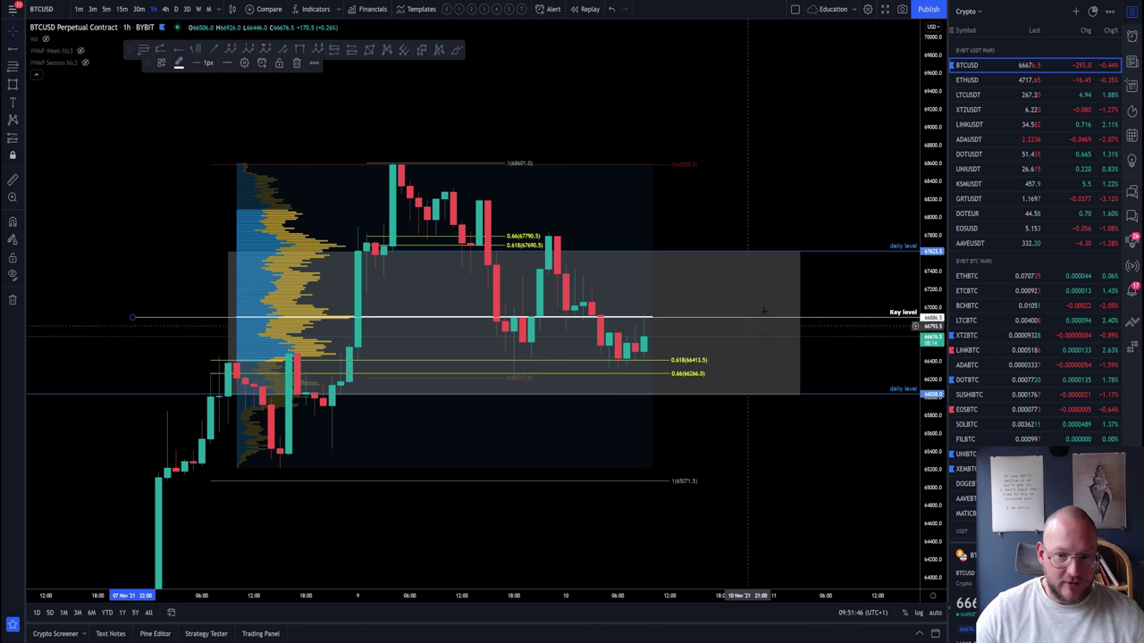
- Delete the volume profile, the range rectangle and both Fib retracements, keeping the daily levels and the key level
click(248, 196)
key(Delete)
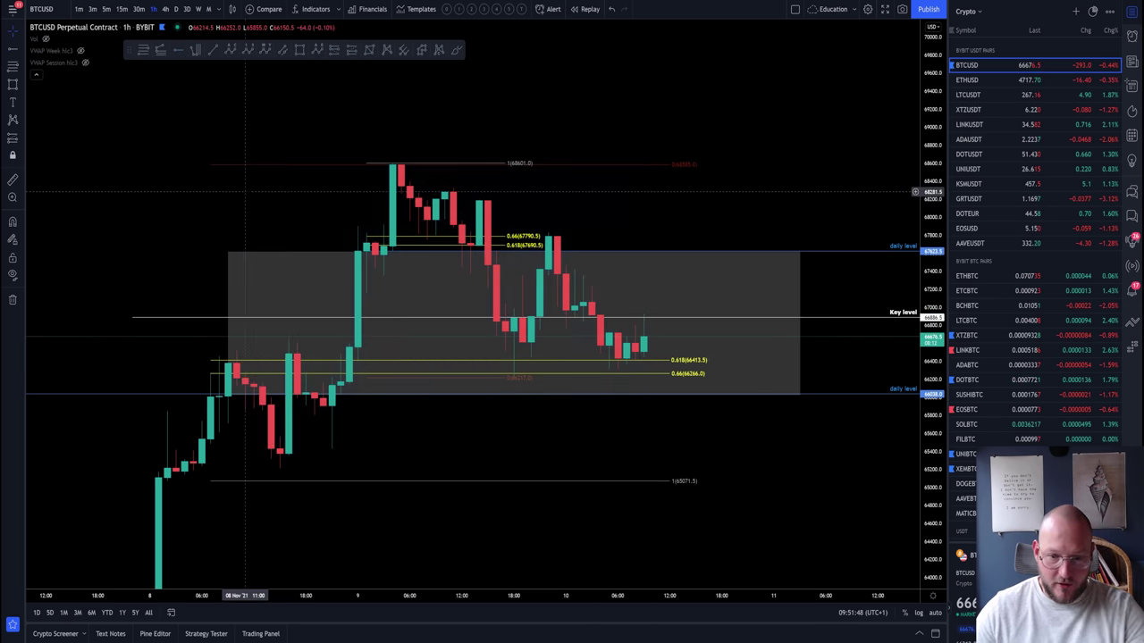
click(235, 258)
key(Delete)
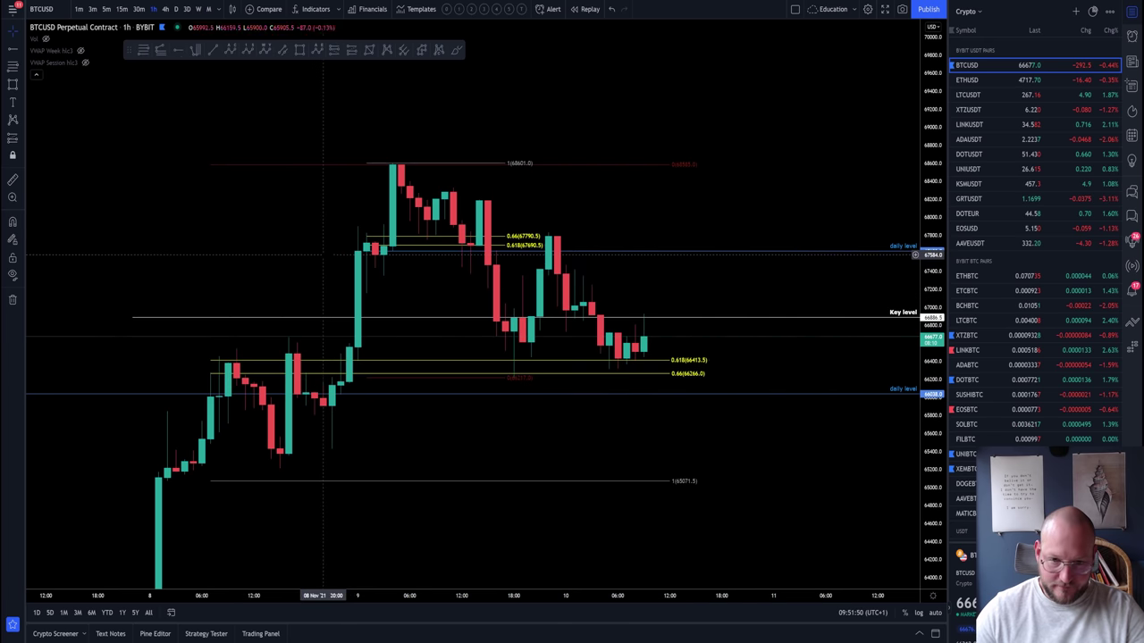
click(438, 361)
key(Delete)
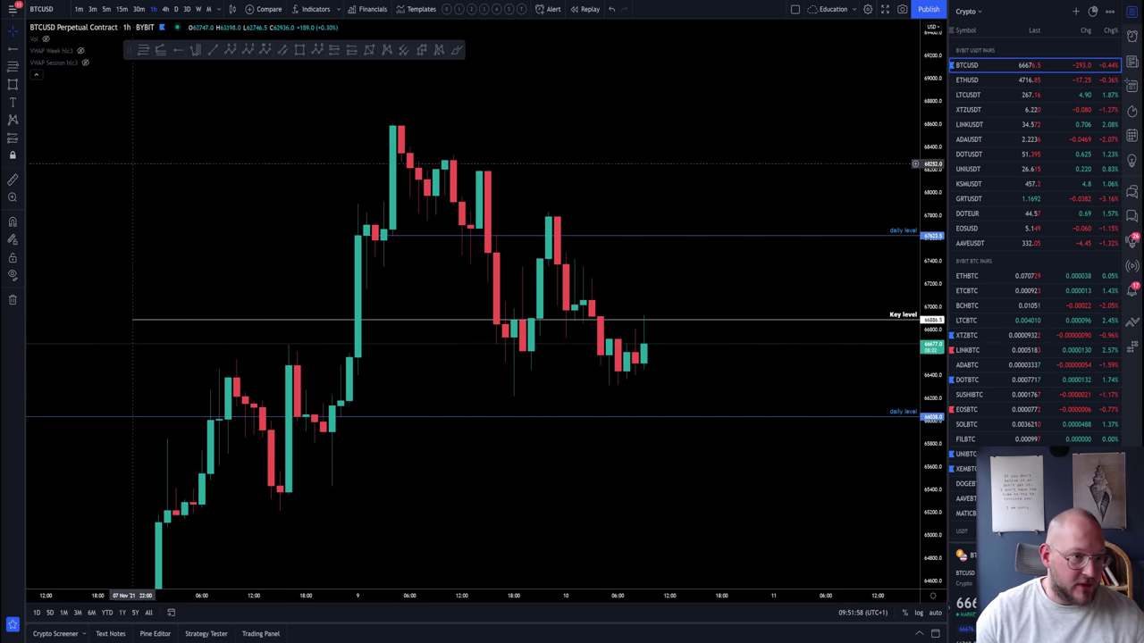
- Show the session VWAP briefly, hide it again, and examine the hourly price action around the key level and daily levels
click(86, 63)
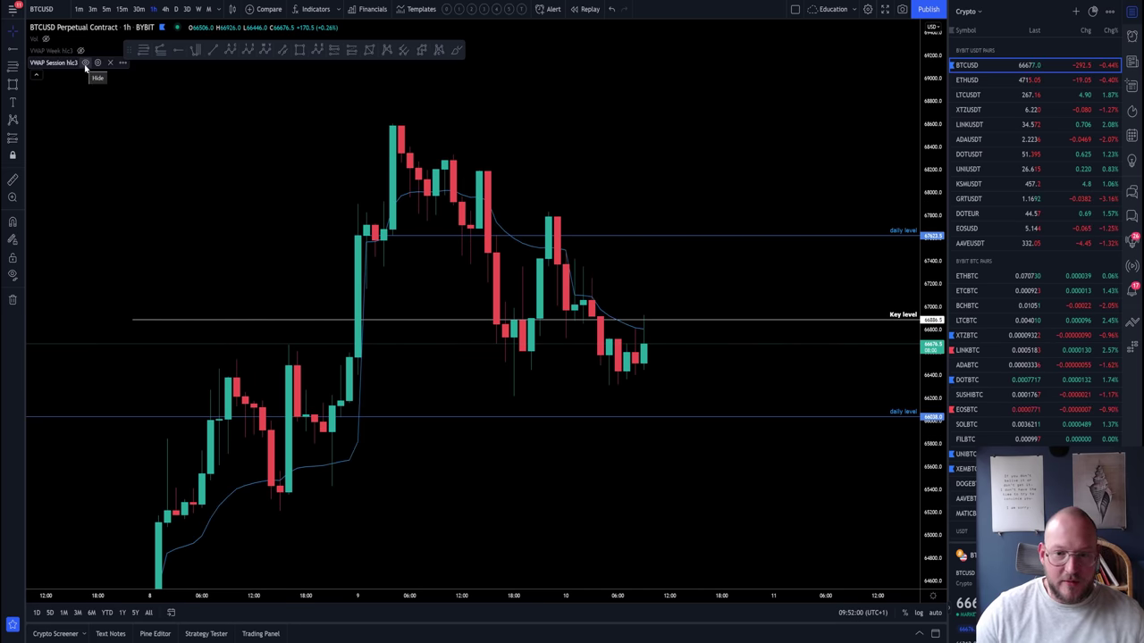
click(86, 63)
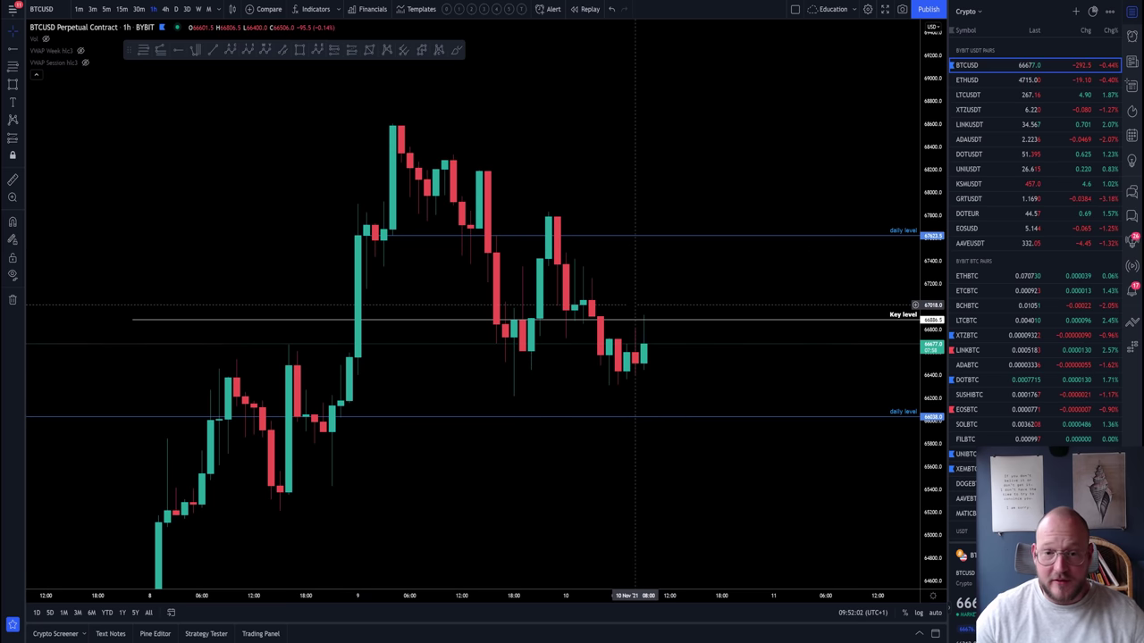
scroll(641, 429, up, 3)
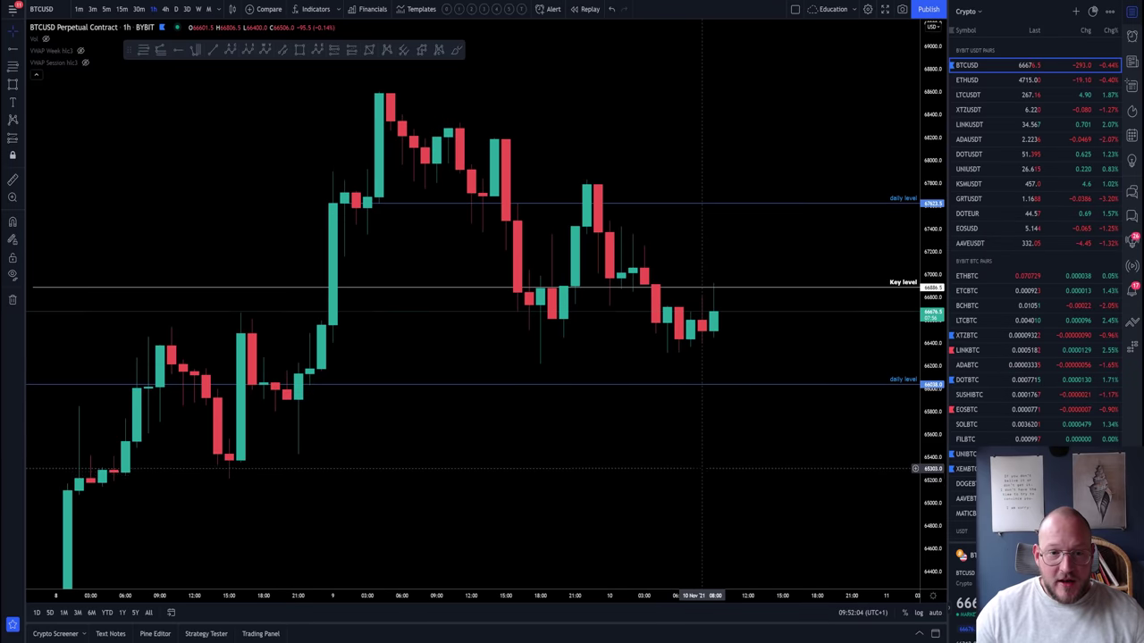
drag(693, 471, 618, 469)
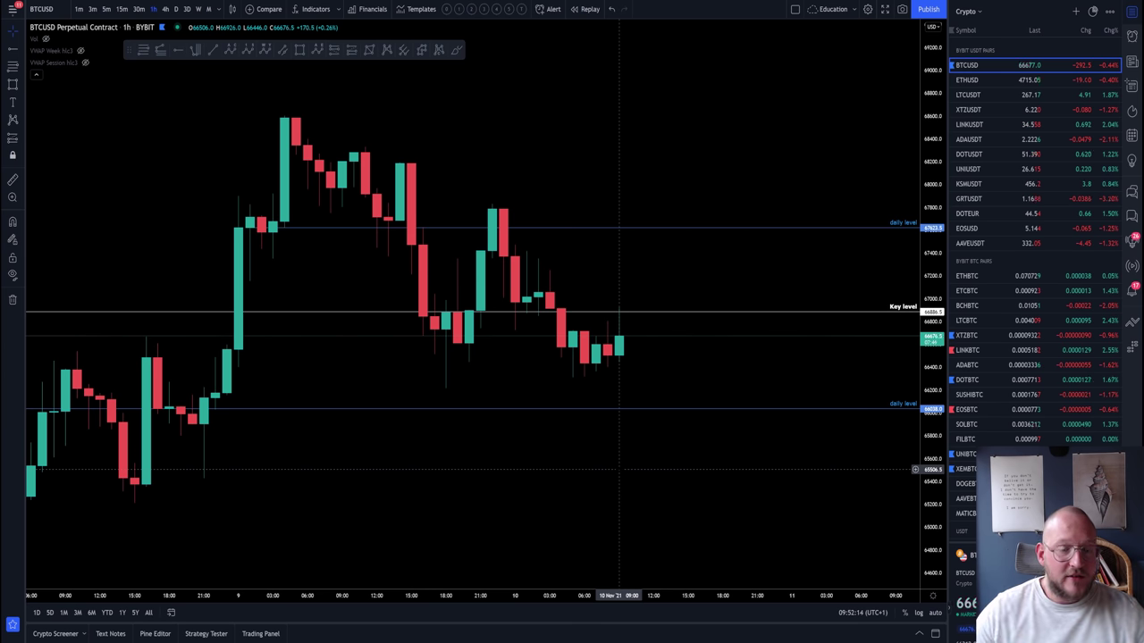
scroll(659, 469, left, 5)
scroll(677, 469, right, 3)
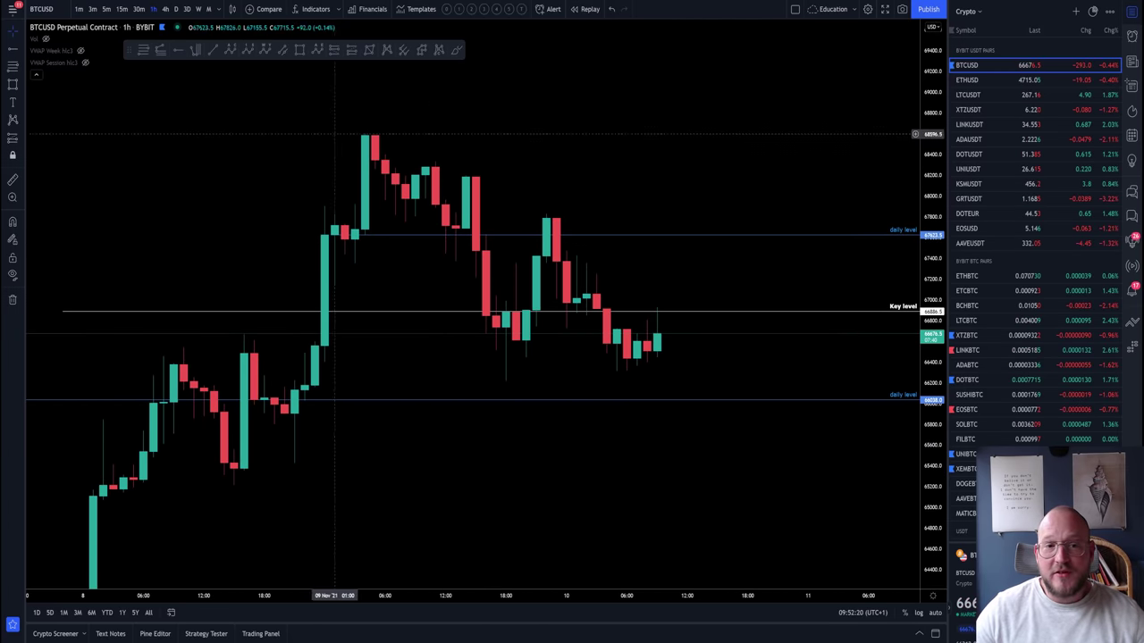
scroll(741, 437, down, 3)
scroll(617, 460, up, 2)
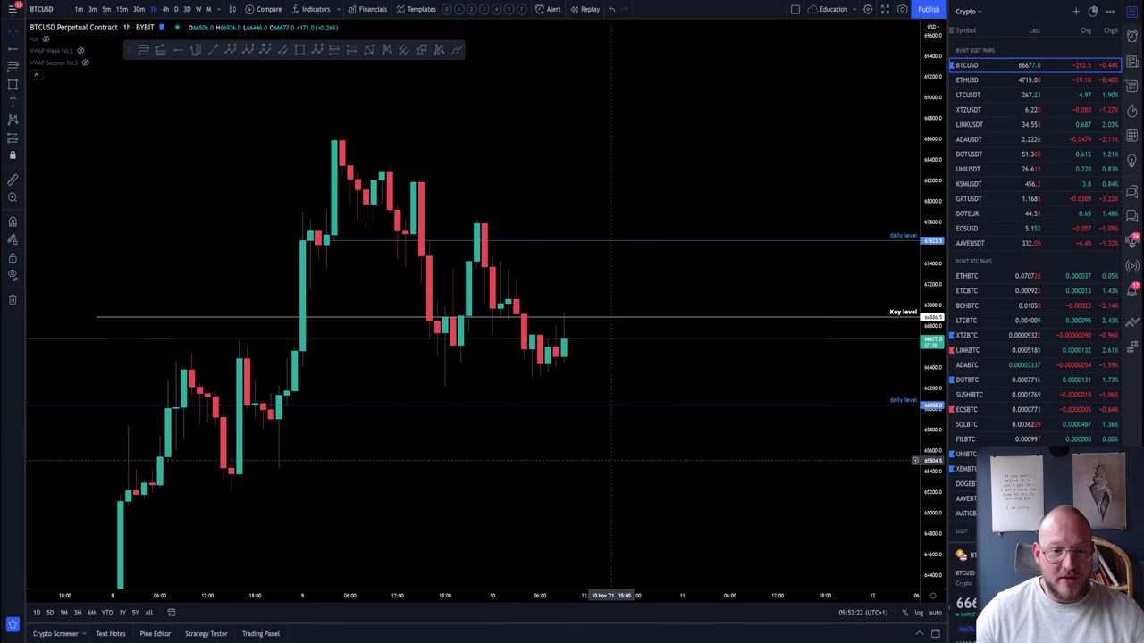
- With magnet mode on, draw a parallel channel through the 8 Nov low at 65213 and 10 Nov low at 66317, extended to the 68601 high
drag(611, 460, 641, 472)
click(283, 49)
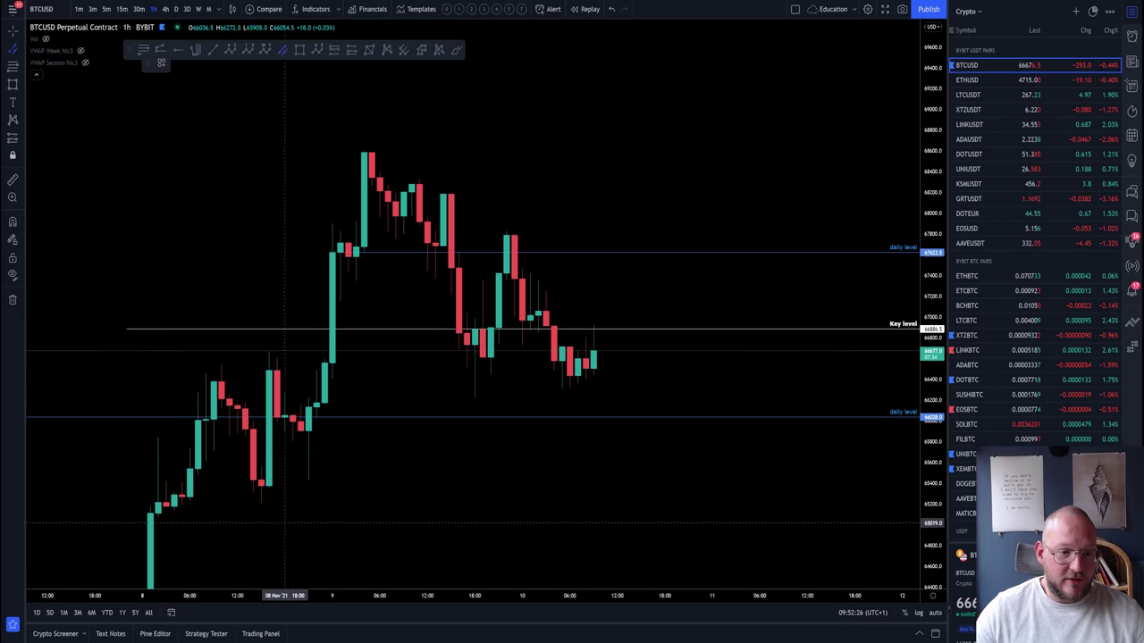
click(12, 222)
click(261, 501)
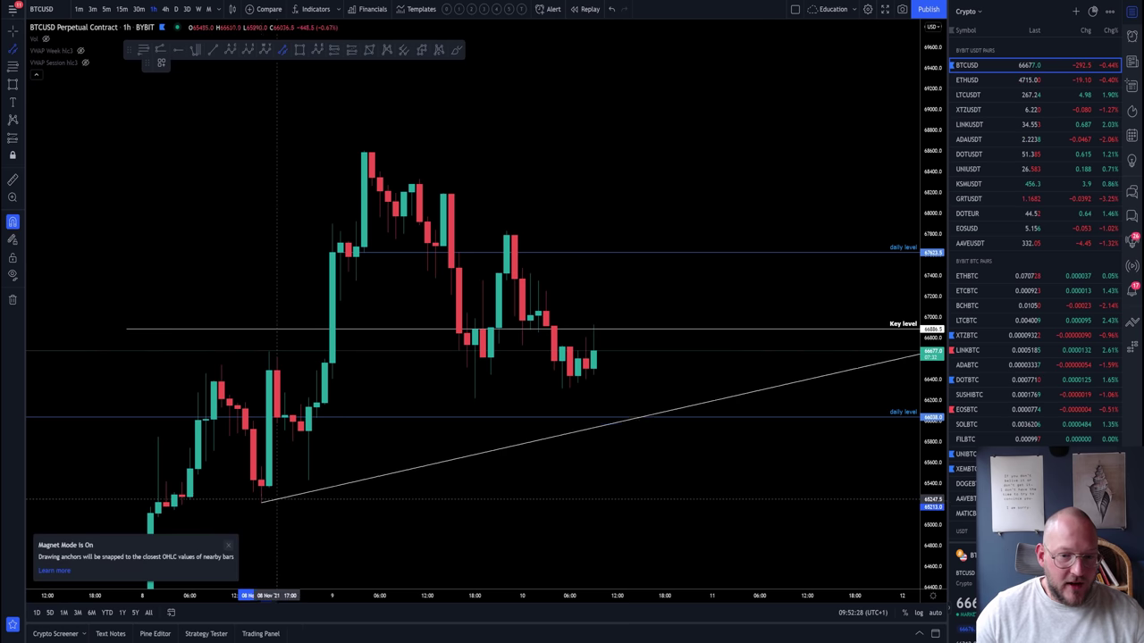
click(568, 386)
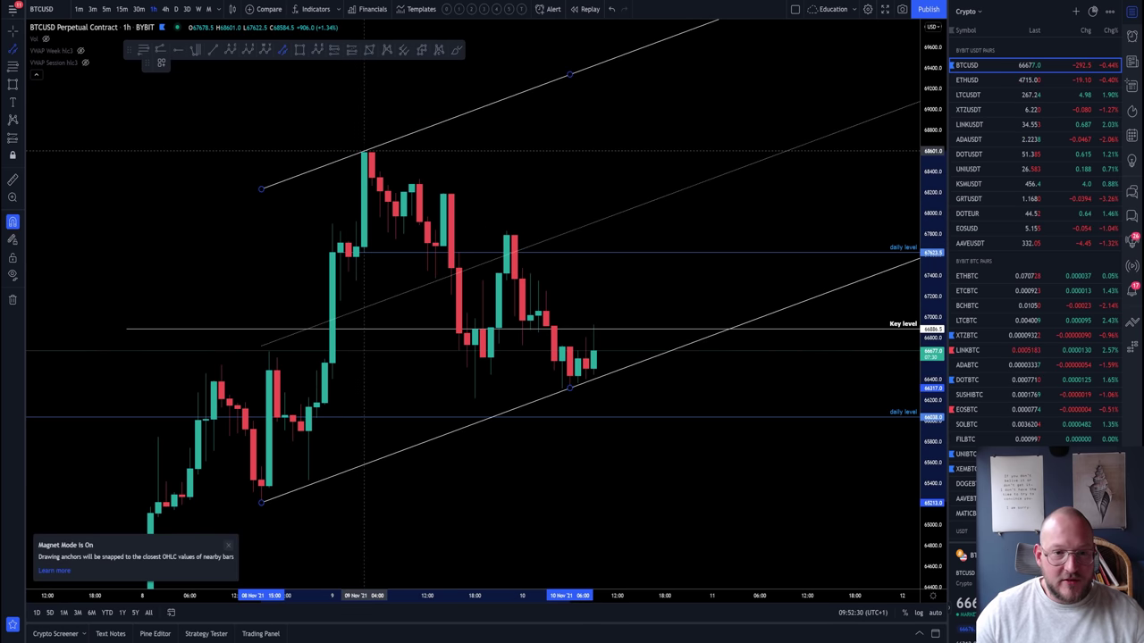
click(365, 151)
- Hide all three horizontal rays so only the parallel channel is drawn over the price
scroll(849, 451, down, 1)
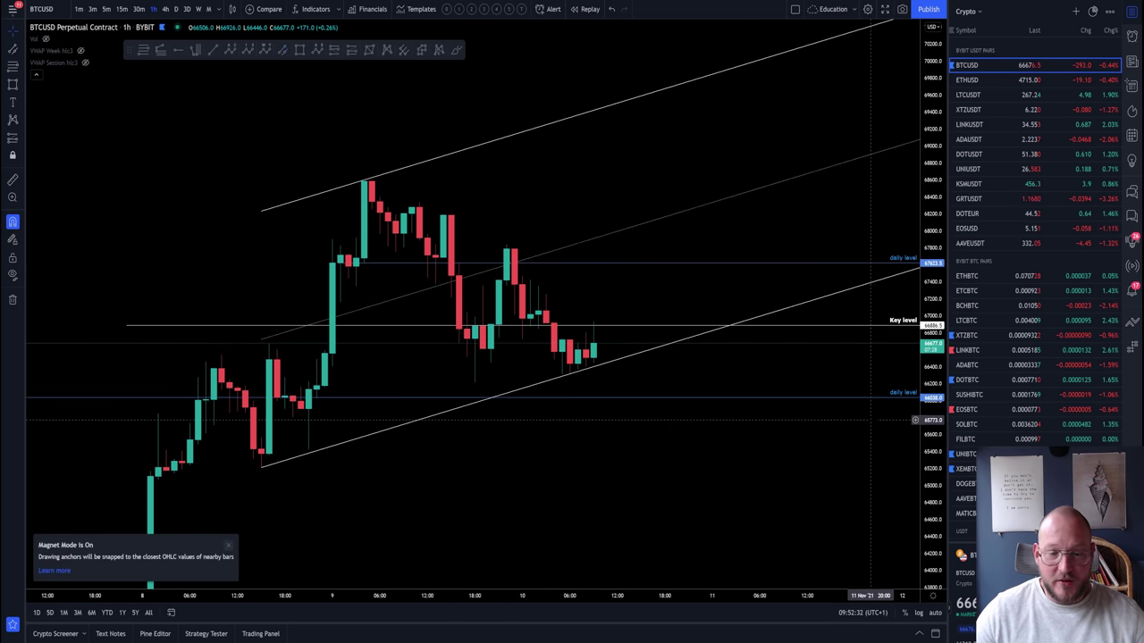
scroll(755, 472, down, 2)
drag(751, 472, 675, 475)
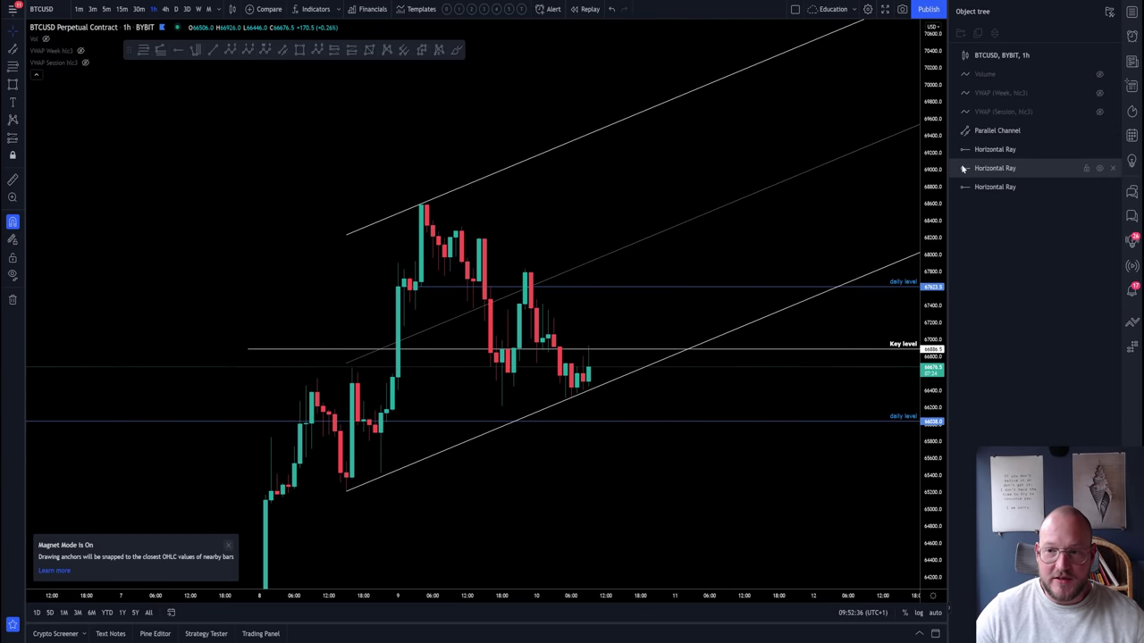
click(986, 150)
shift+click(995, 187)
click(1099, 149)
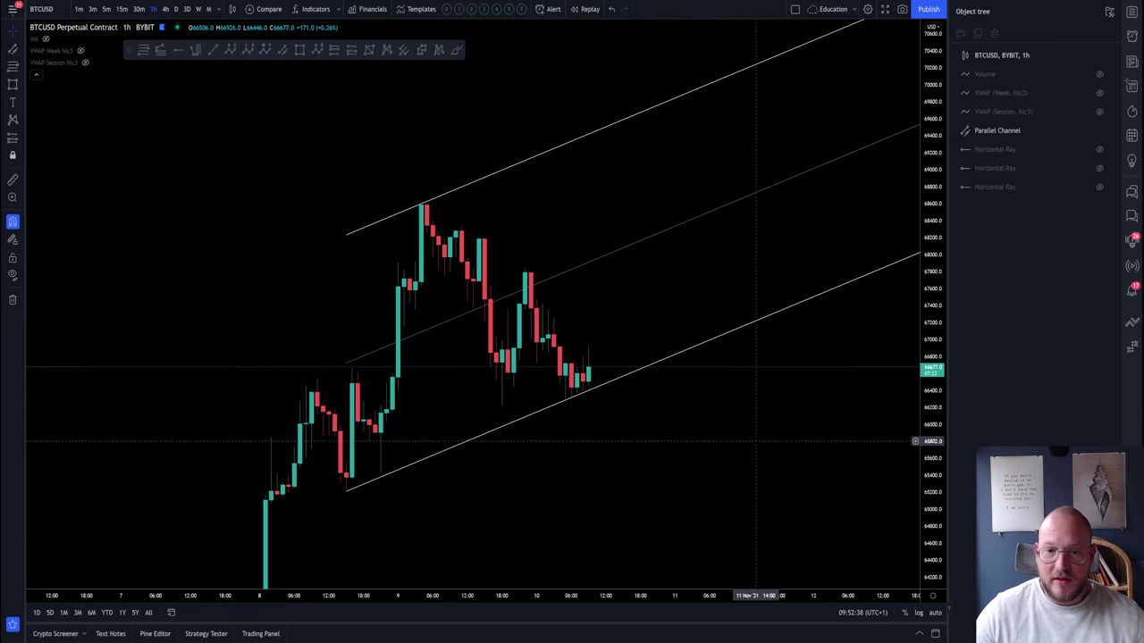
- Brush a rising price path from the current price through the channel's midline to its upper line, and delete it
click(457, 50)
mouse_move(588, 383)
mouse_down()
mouse_move(626, 243)
mouse_move(647, 252)
mouse_move(681, 307)
mouse_move(717, 271)
mouse_move(800, 45)
mouse_move(867, 51)
mouse_up()
click(13, 32)
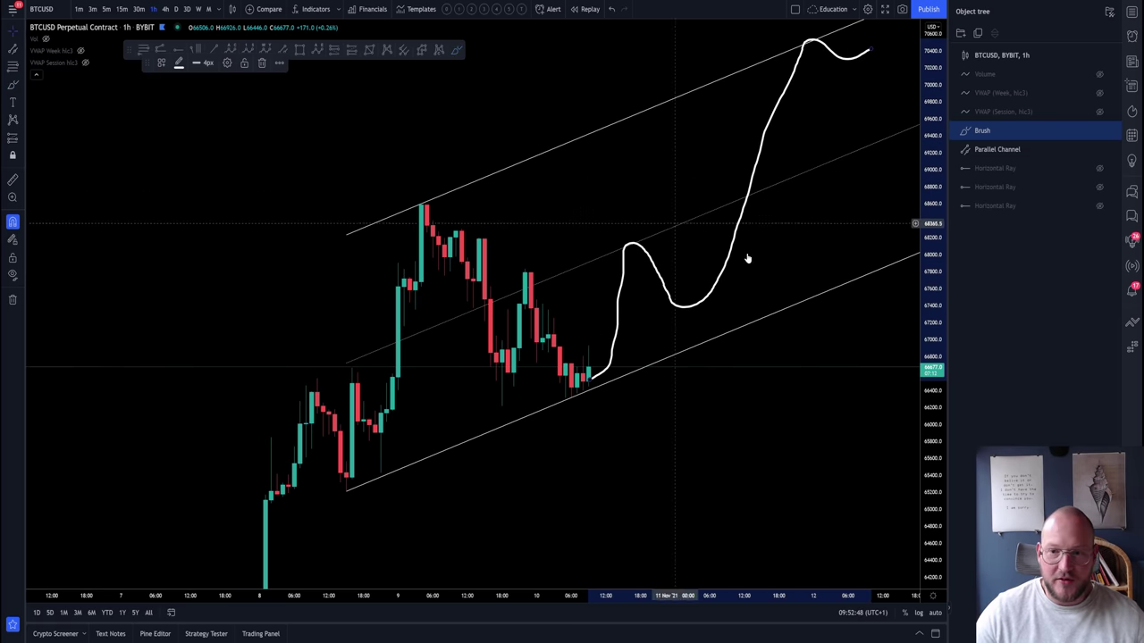
click(1111, 132)
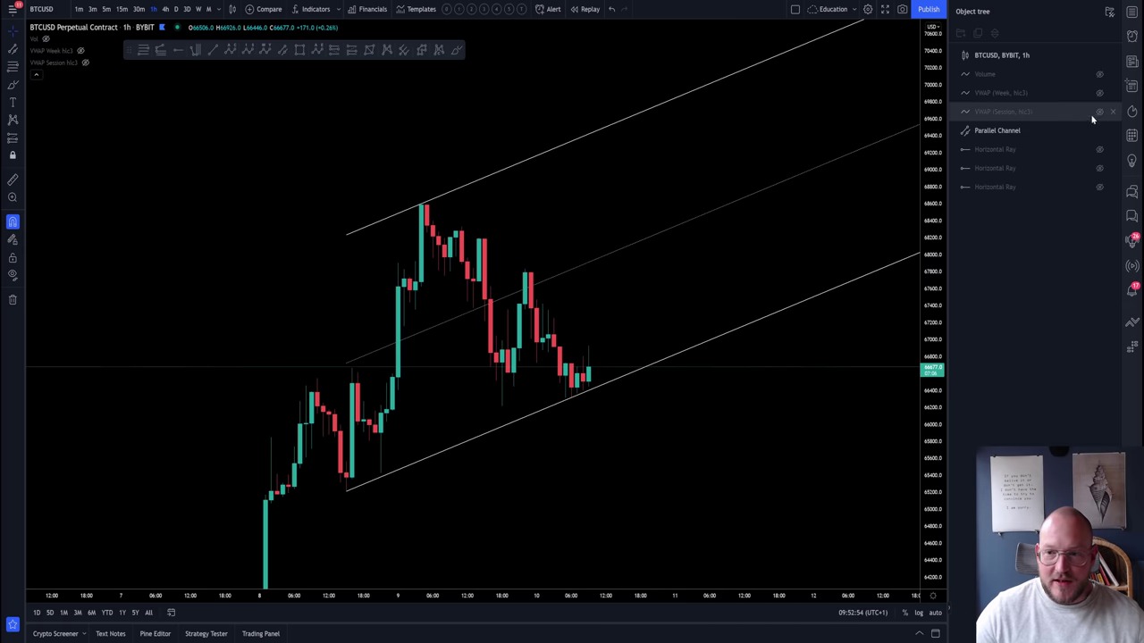
- Show the key level ray and both daily level rays again
click(1101, 149)
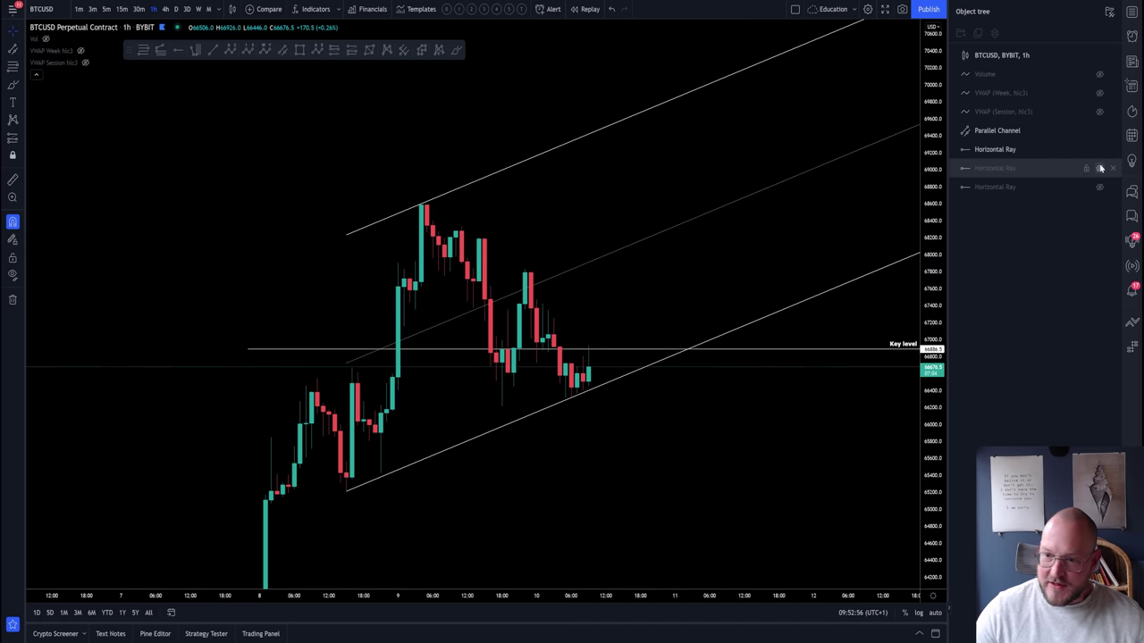
click(1101, 169)
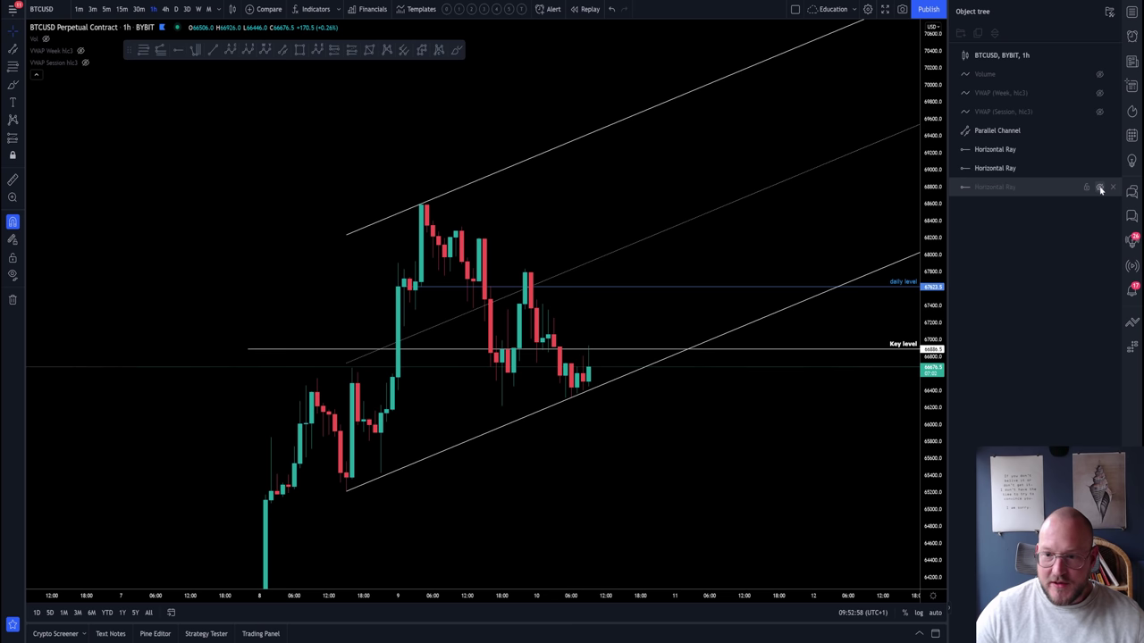
click(1101, 187)
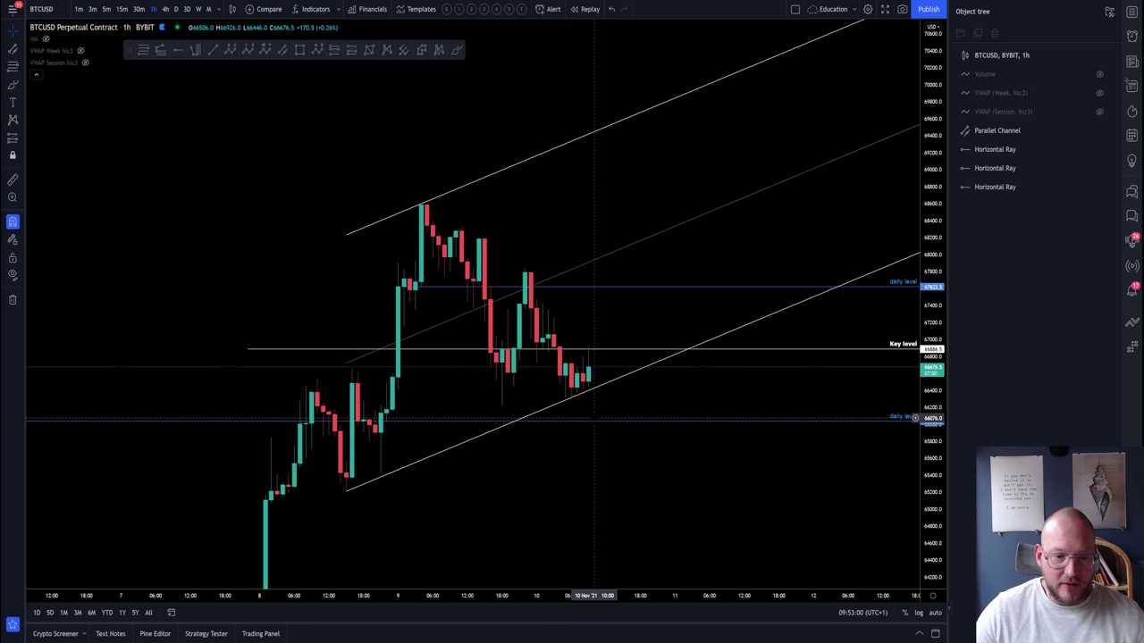
- Brush a small circle at the lower daily level and a small mark at the key level, just ahead of the current price
drag(938, 267, 940, 322)
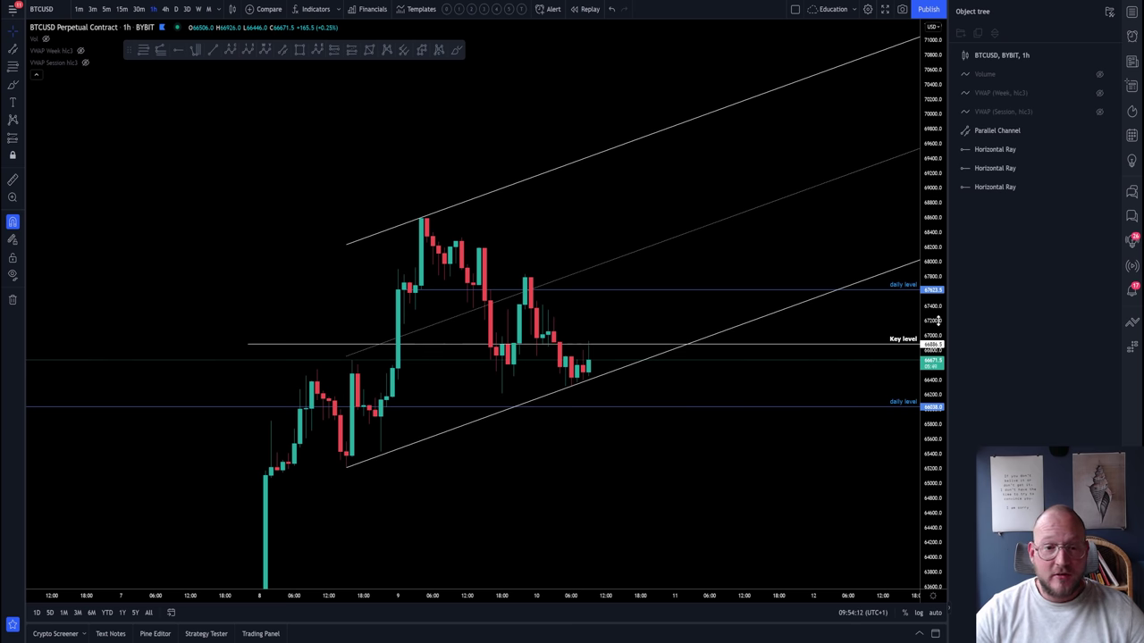
click(456, 50)
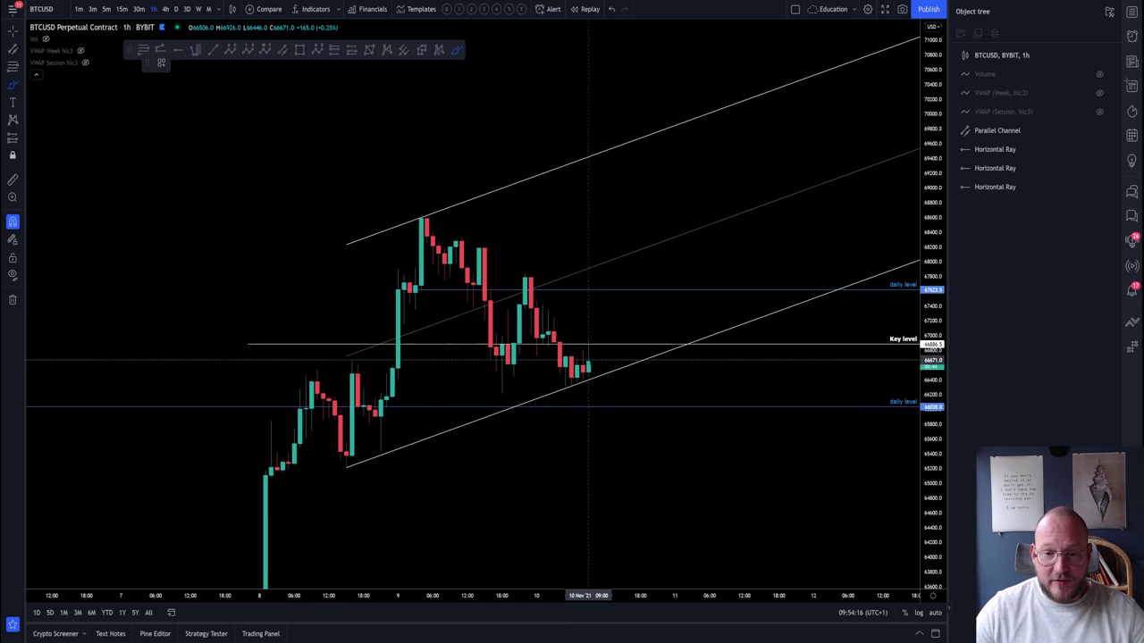
drag(604, 404, 617, 403)
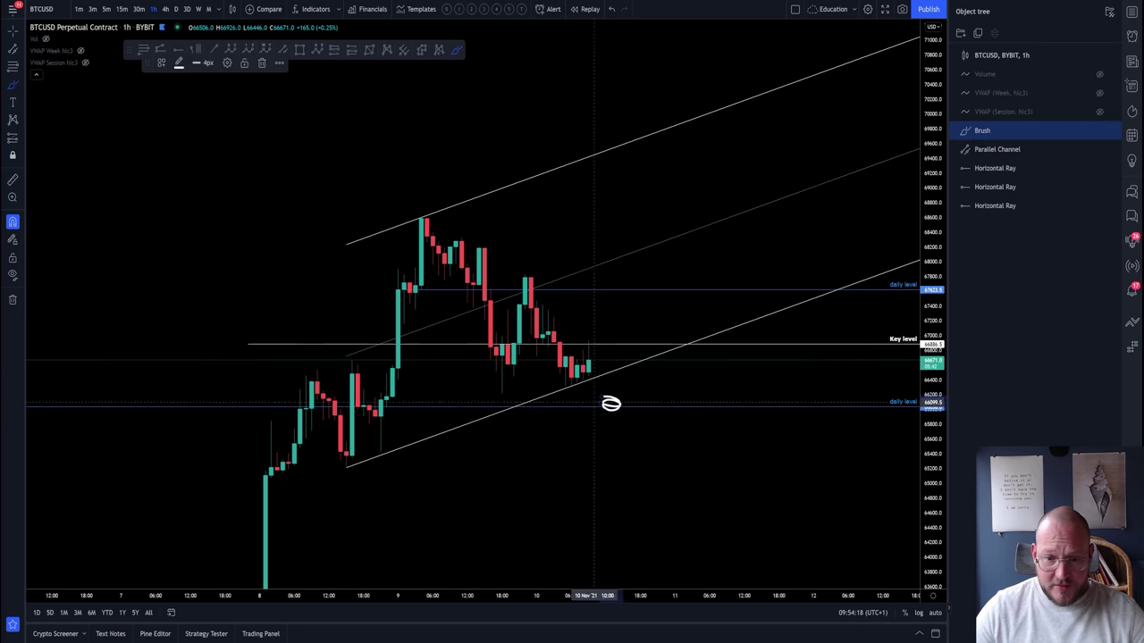
drag(597, 344, 605, 345)
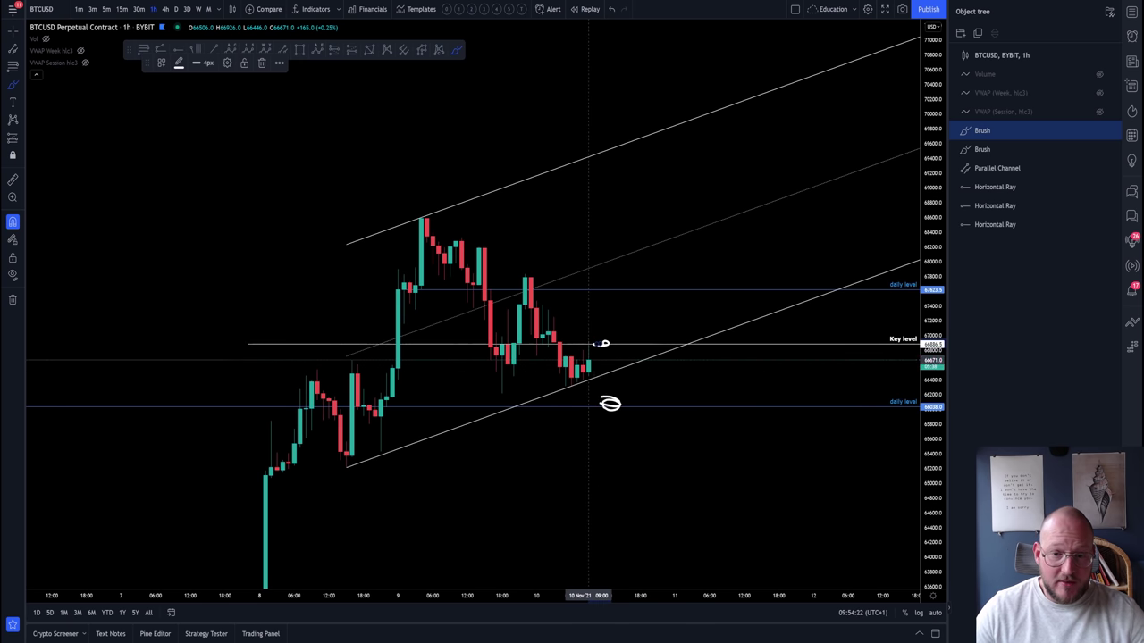
- Sketch a brush path oscillating between the daily levels and one dipping to the lower level before rallying up the channel, removing each
mouse_move(559, 361)
mouse_down()
mouse_move(590, 370)
mouse_move(600, 344)
mouse_up()
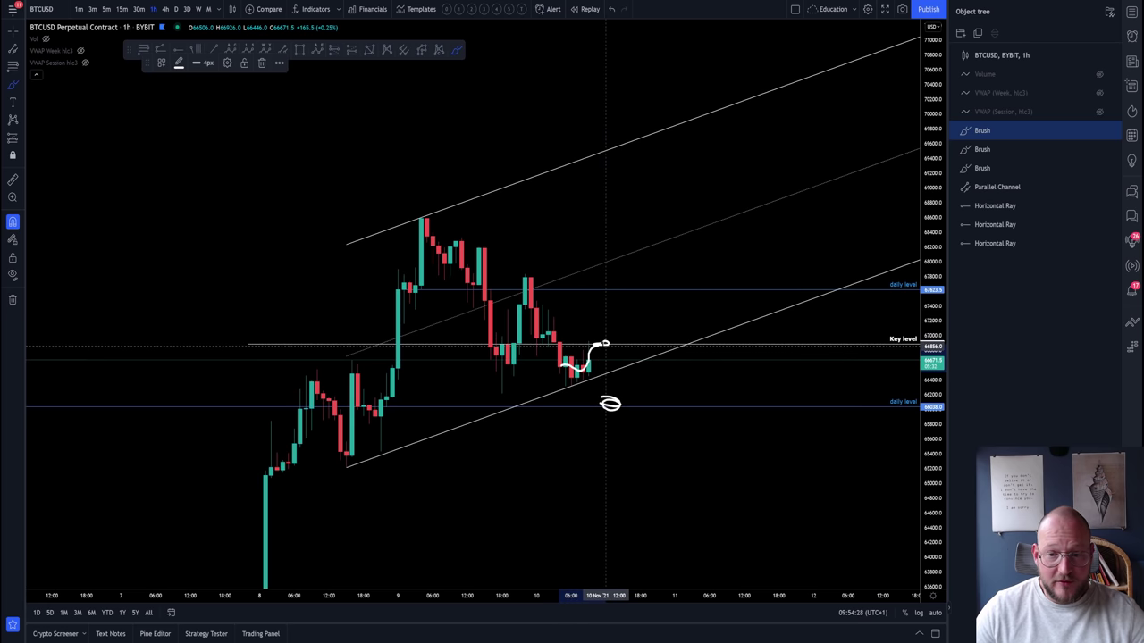
mouse_move(606, 345)
mouse_down()
mouse_move(630, 374)
mouse_move(646, 365)
mouse_move(663, 407)
mouse_move(724, 308)
mouse_move(773, 375)
mouse_move(844, 308)
mouse_move(894, 328)
mouse_up()
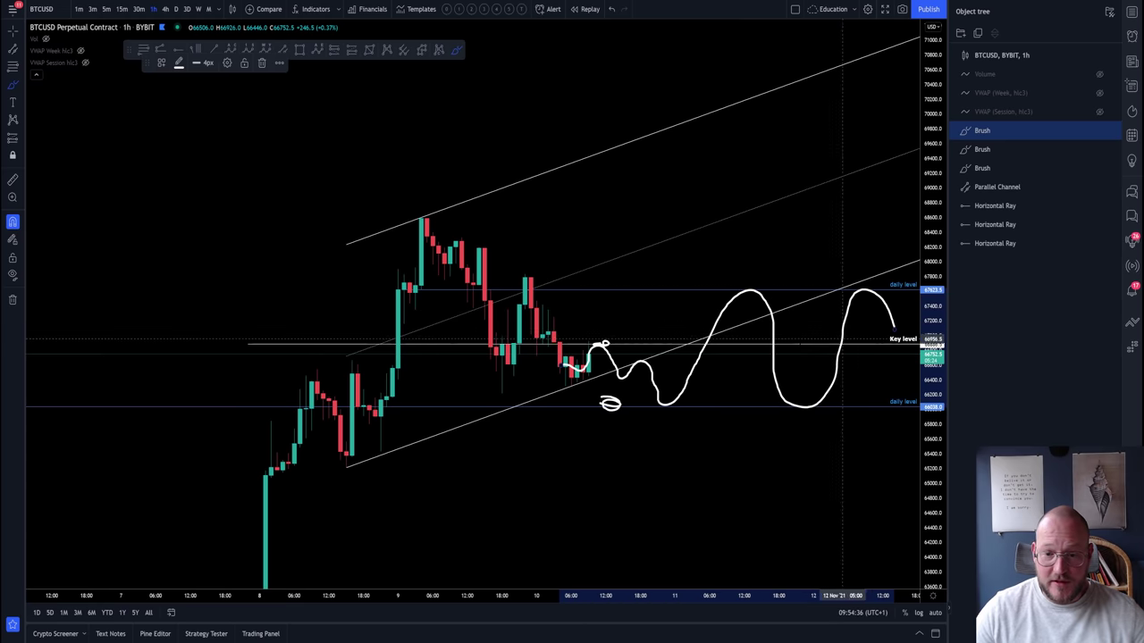
key(ctrl+z)
mouse_move(595, 345)
mouse_down()
mouse_move(606, 343)
mouse_move(638, 407)
mouse_move(684, 323)
mouse_move(692, 335)
mouse_move(746, 270)
mouse_move(773, 278)
mouse_move(813, 239)
mouse_move(858, 125)
mouse_move(905, 79)
mouse_up()
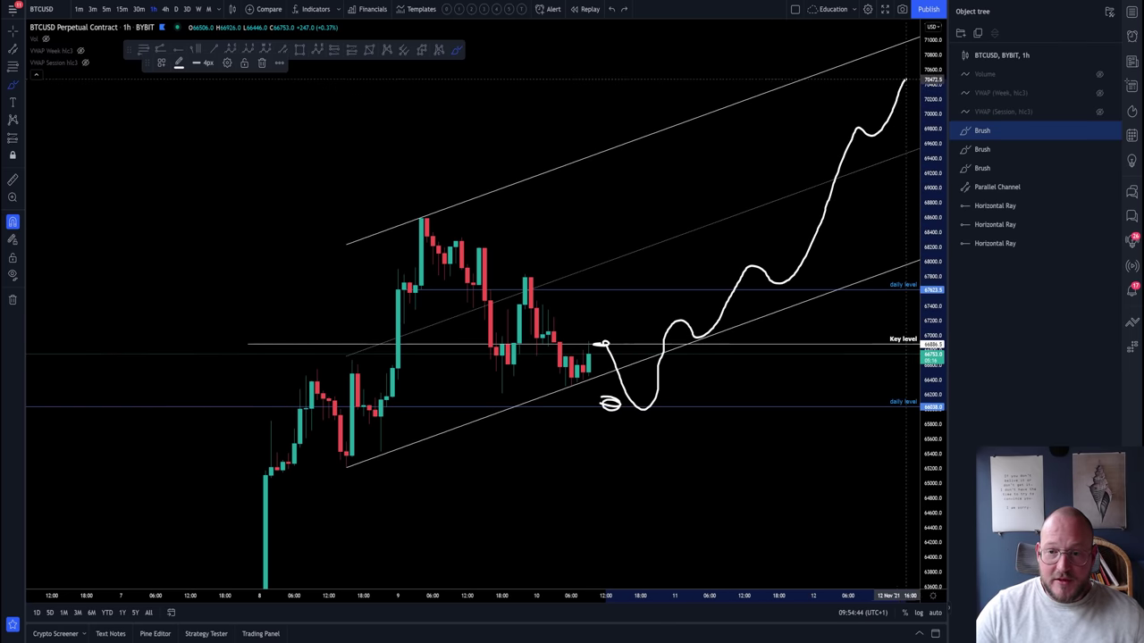
key(Delete)
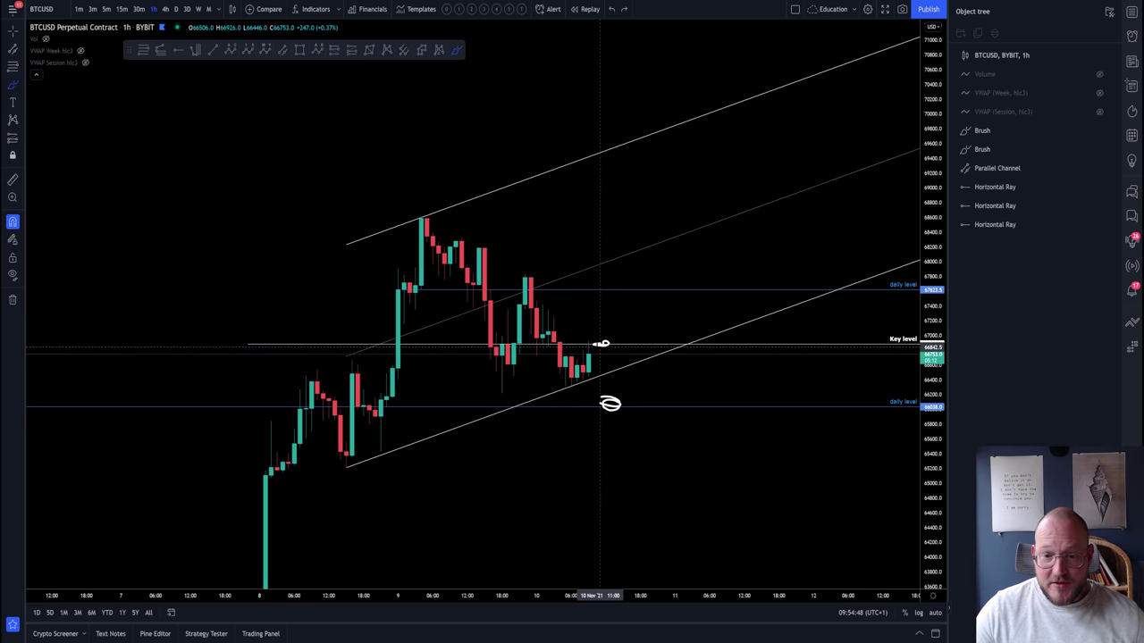
- Brush a path falling from the key level through the lower daily level to about 65000, and delete all brush strokes
mouse_move(591, 351)
mouse_down()
mouse_move(604, 342)
mouse_move(629, 379)
mouse_move(655, 361)
mouse_move(670, 407)
mouse_move(738, 435)
mouse_move(778, 487)
mouse_up()
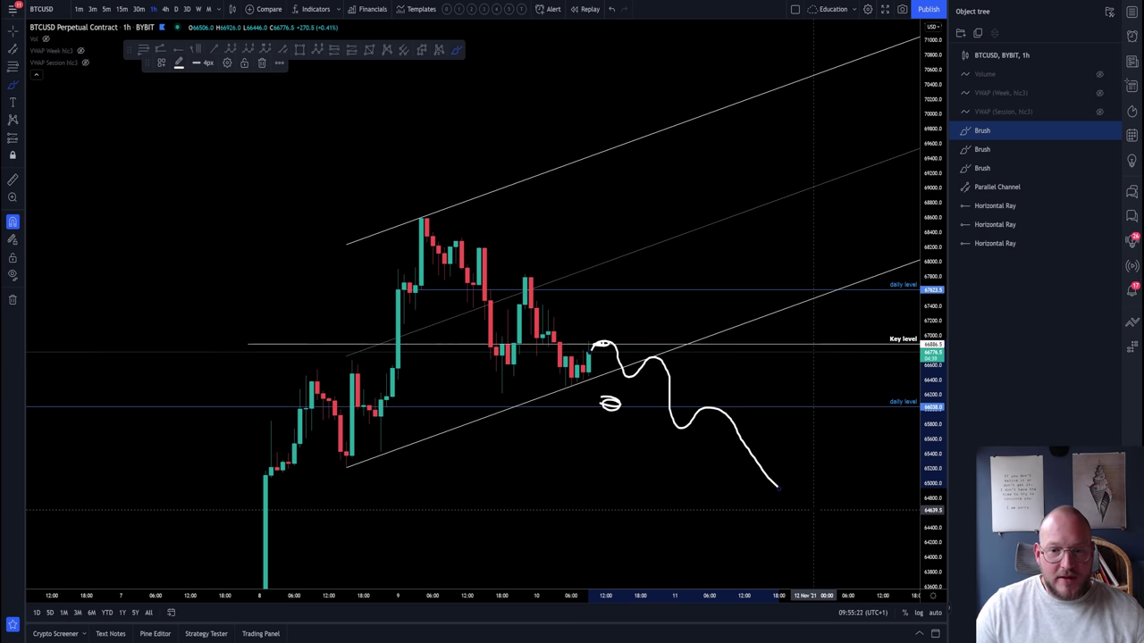
click(1112, 132)
click(1112, 132)
click(1112, 131)
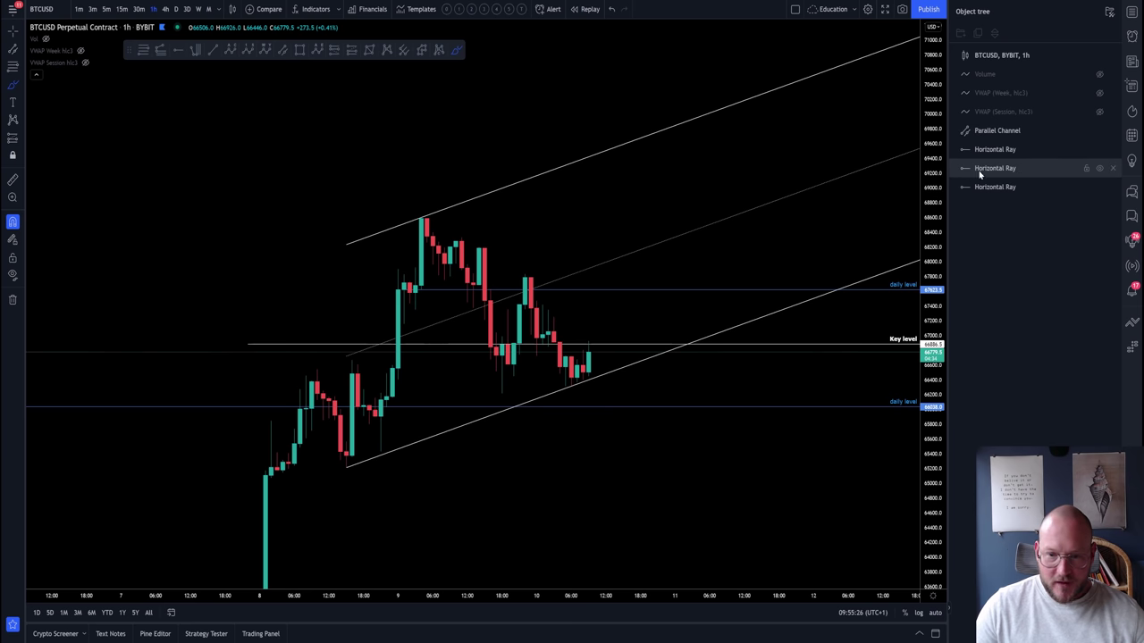